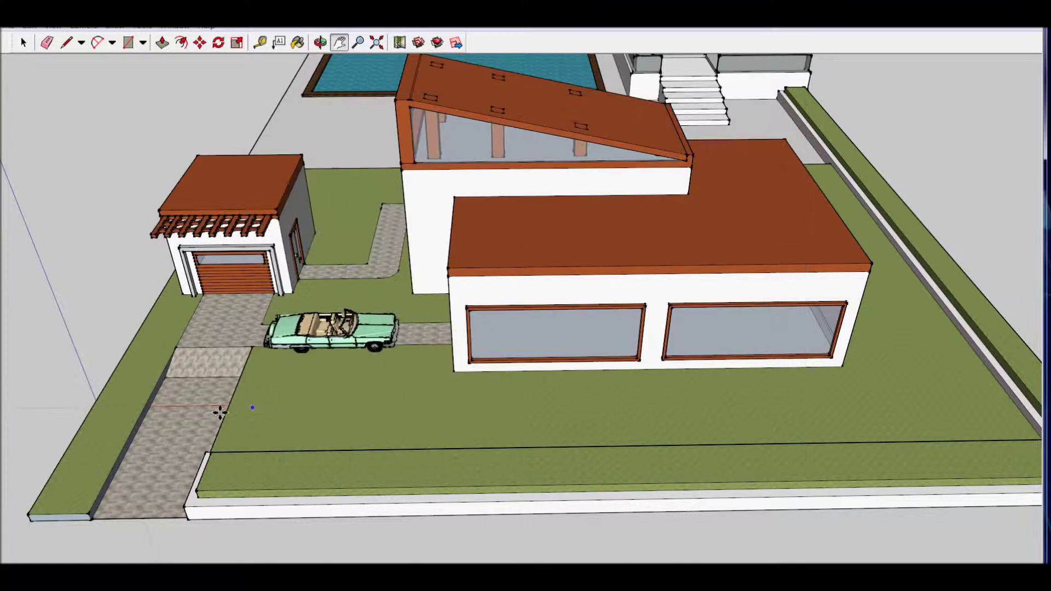
# Park the green convertible on the driveway and rotate it about its base to run along it.
pyautogui.moveTo(307, 339); pyautogui.dragTo(202, 376)
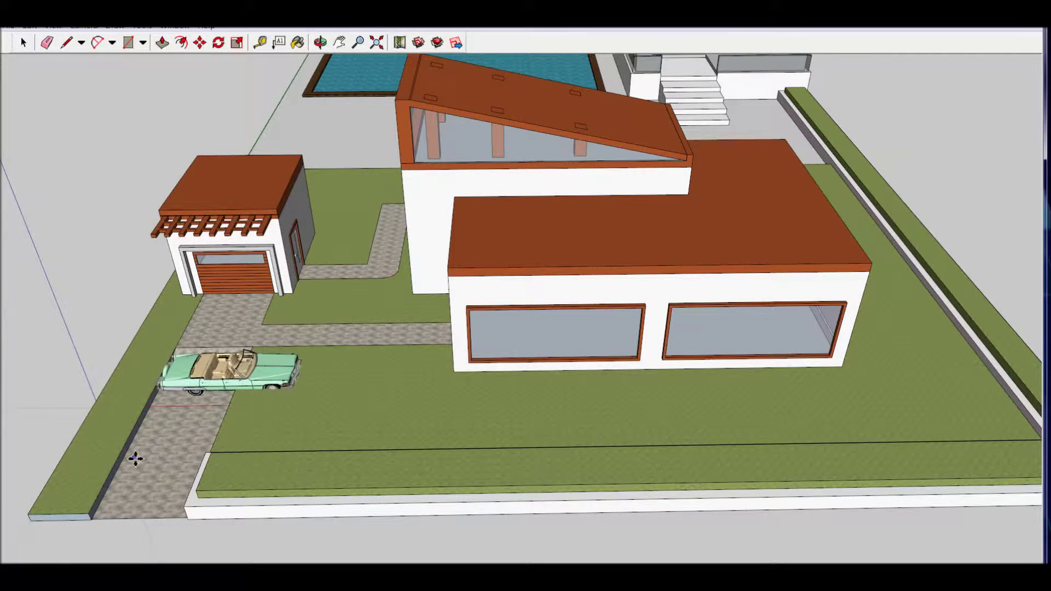
pyautogui.press('r')
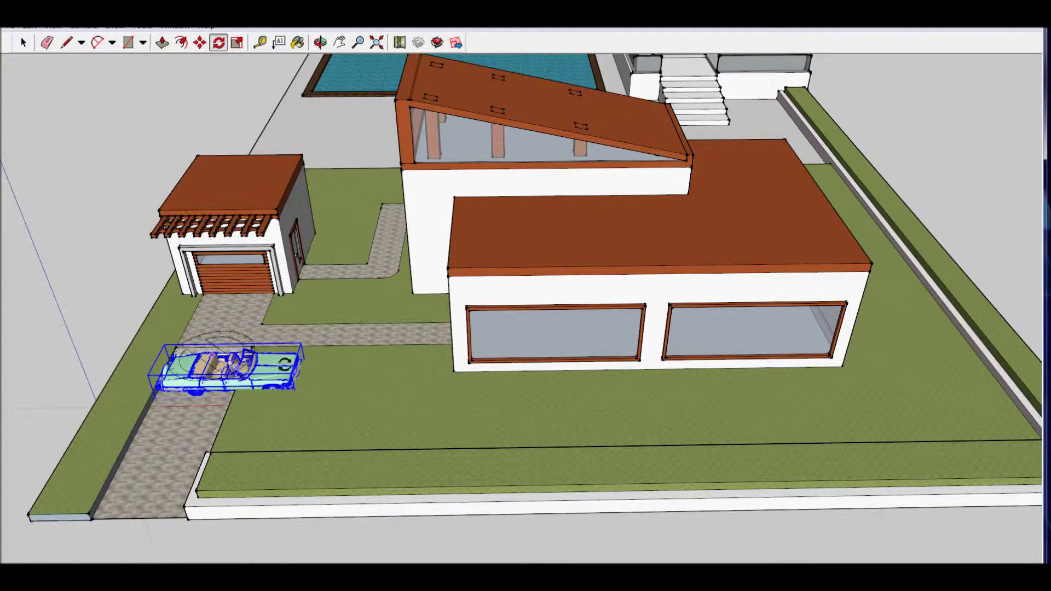
pyautogui.press('Delete')
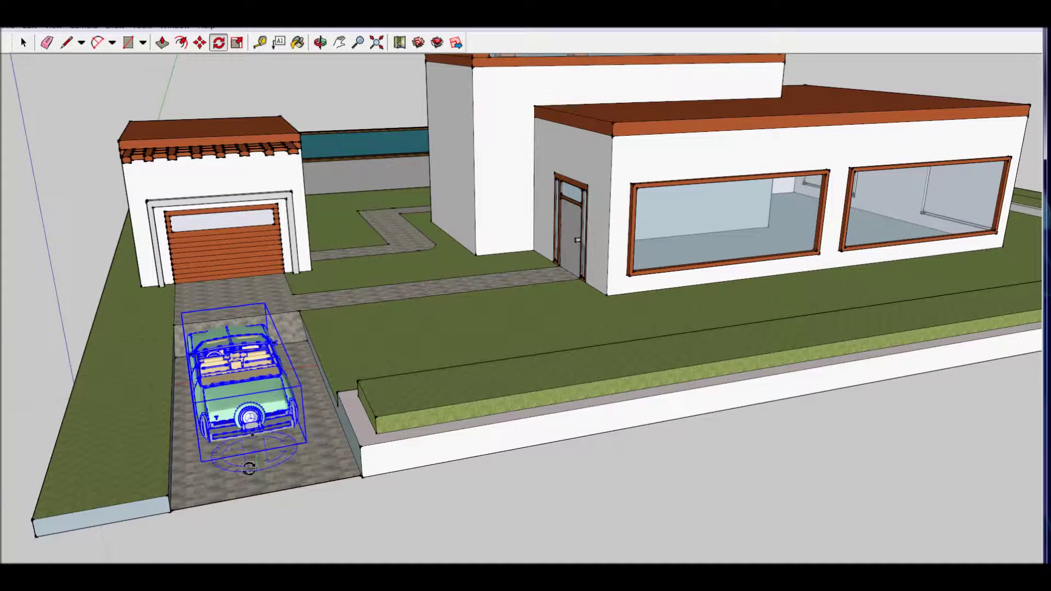
pyautogui.click(251, 462)
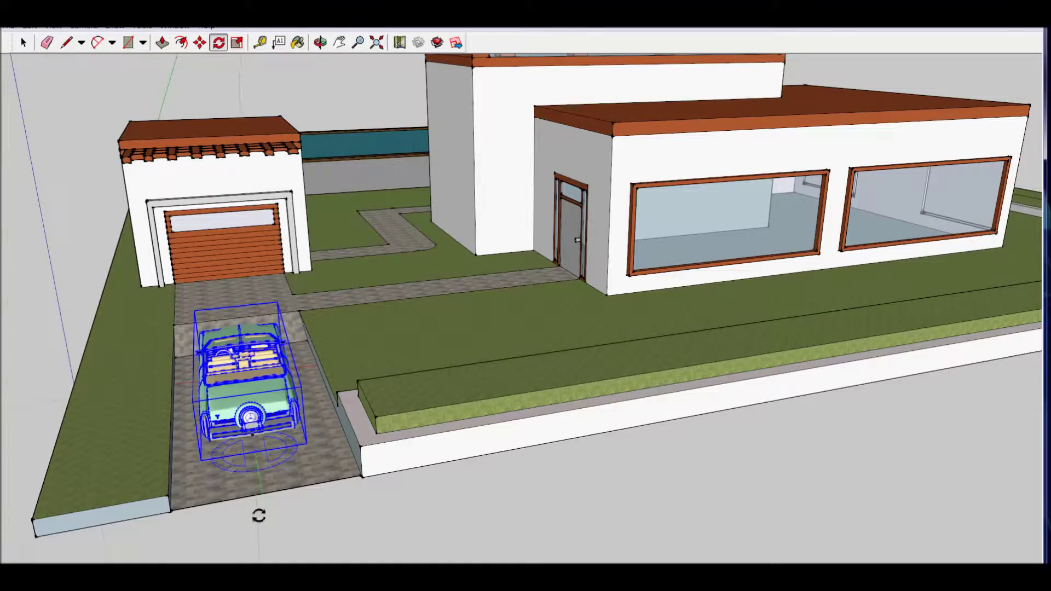
pyautogui.click(259, 516)
pyautogui.moveTo(259, 516)
pyautogui.mouseDown(button='middle')
pyautogui.moveTo(219, 452)
pyautogui.moveTo(183, 512)
pyautogui.moveTo(528, 300)
pyautogui.moveTo(904, 328)
pyautogui.moveTo(605, 331)
pyautogui.moveTo(364, 370)
pyautogui.moveTo(617, 463)
pyautogui.moveTo(647, 466)
pyautogui.moveTo(646, 455)
pyautogui.mouseUp(button='middle')
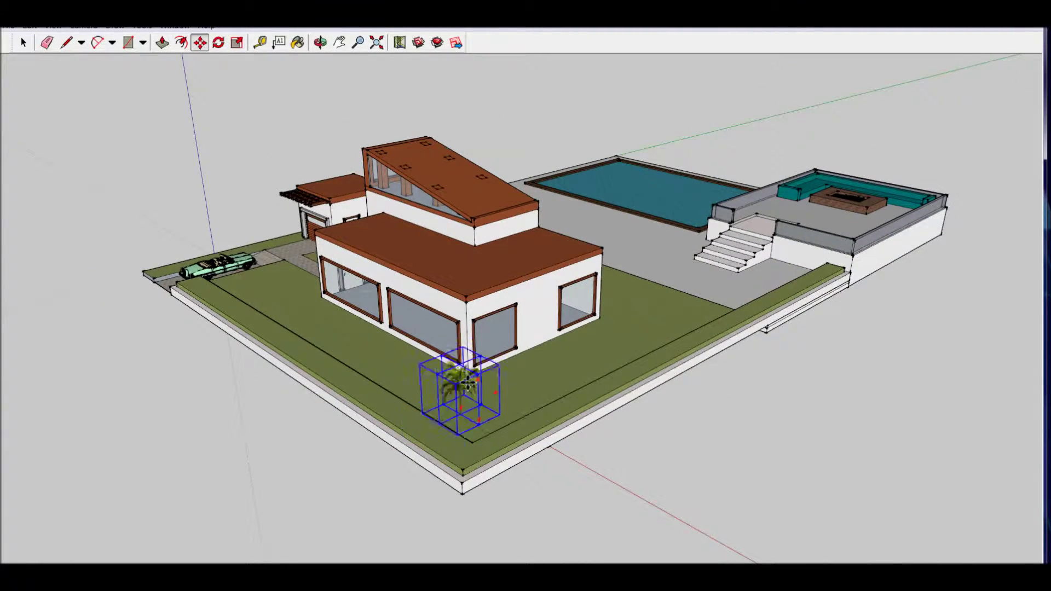
# Move the palm onto the lawn beside the house's corner window wall.
pyautogui.moveTo(472, 404); pyautogui.dragTo(305, 476, button='middle')
pyautogui.scroll(5, 305, 476)
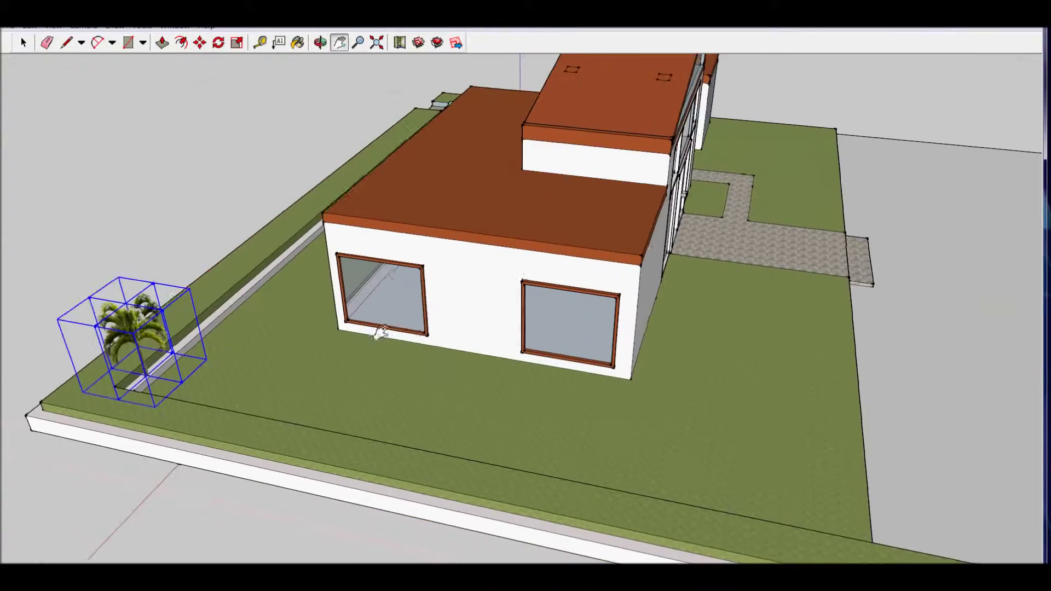
pyautogui.moveTo(192, 378)
pyautogui.mouseDown(button='middle')
pyautogui.moveTo(383, 340)
pyautogui.moveTo(638, 364)
pyautogui.mouseUp(button='middle')
pyautogui.scroll(5, 384, 339)
pyautogui.scroll(3, 321, 308)
pyautogui.scroll(-3, 320, 308)
pyautogui.press('space')
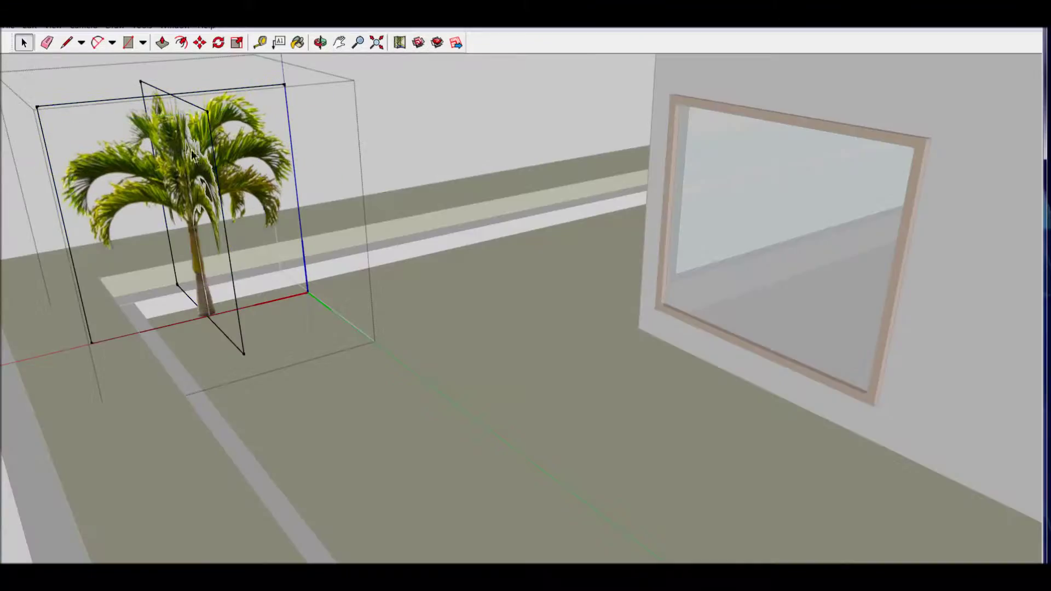
pyautogui.click(193, 279)
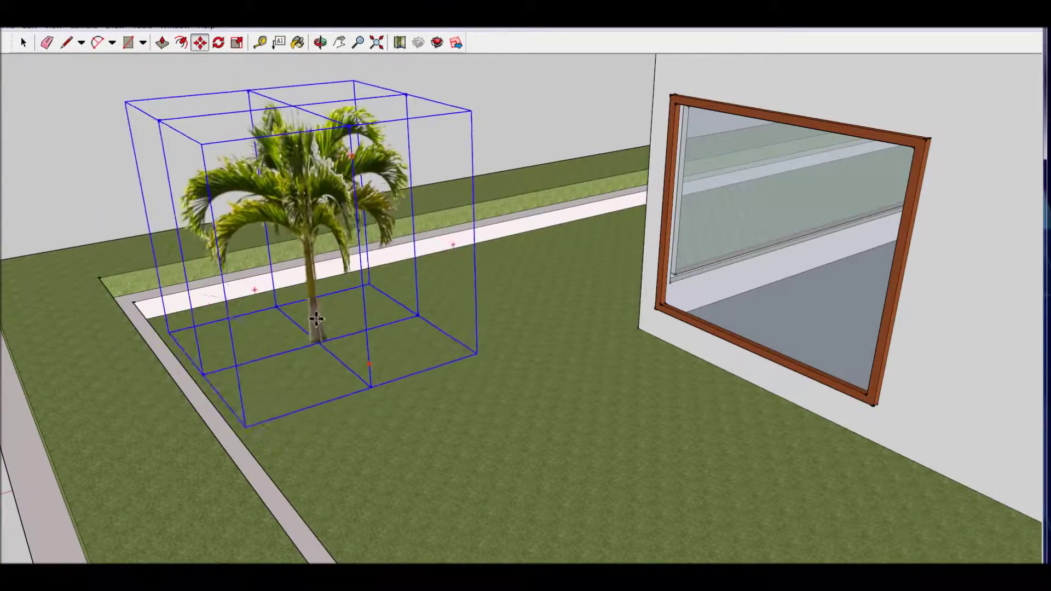
pyautogui.moveTo(305, 306); pyautogui.dragTo(305, 274, button='middle')
# Scale the palm up uniformly into a full-size tree.
pyautogui.scroll(3, 379, 278)
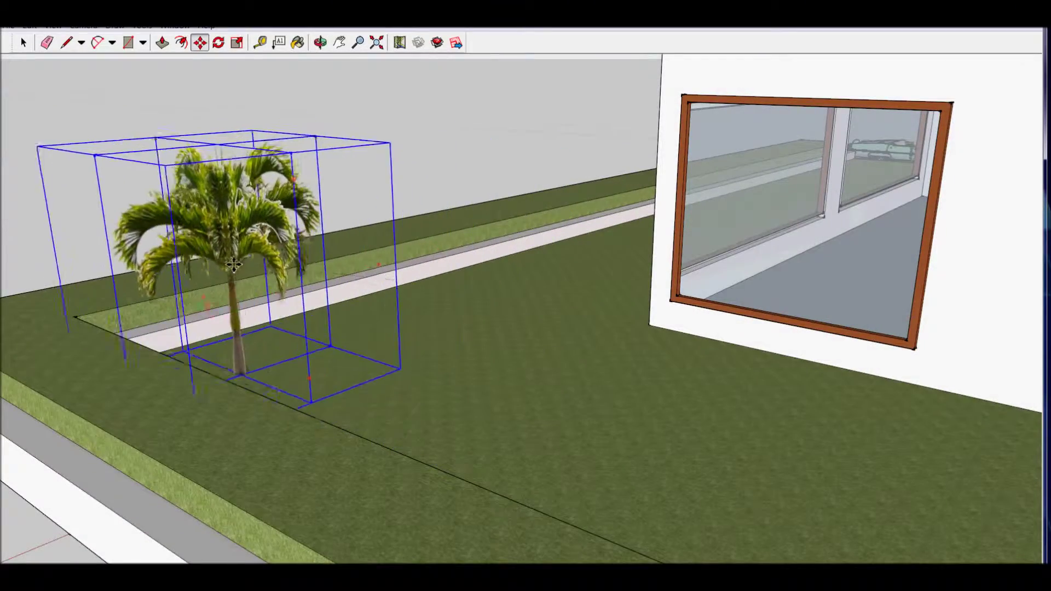
pyautogui.moveTo(290, 145); pyautogui.dragTo(471, 351)
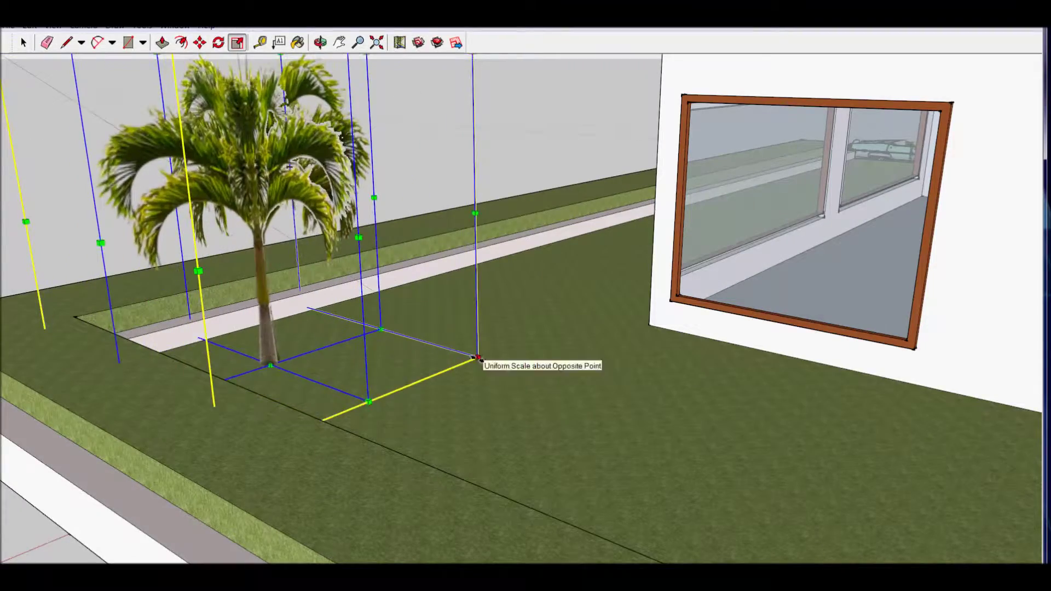
pyautogui.press('m')
pyautogui.moveTo(294, 294); pyautogui.dragTo(545, 363, button='middle')
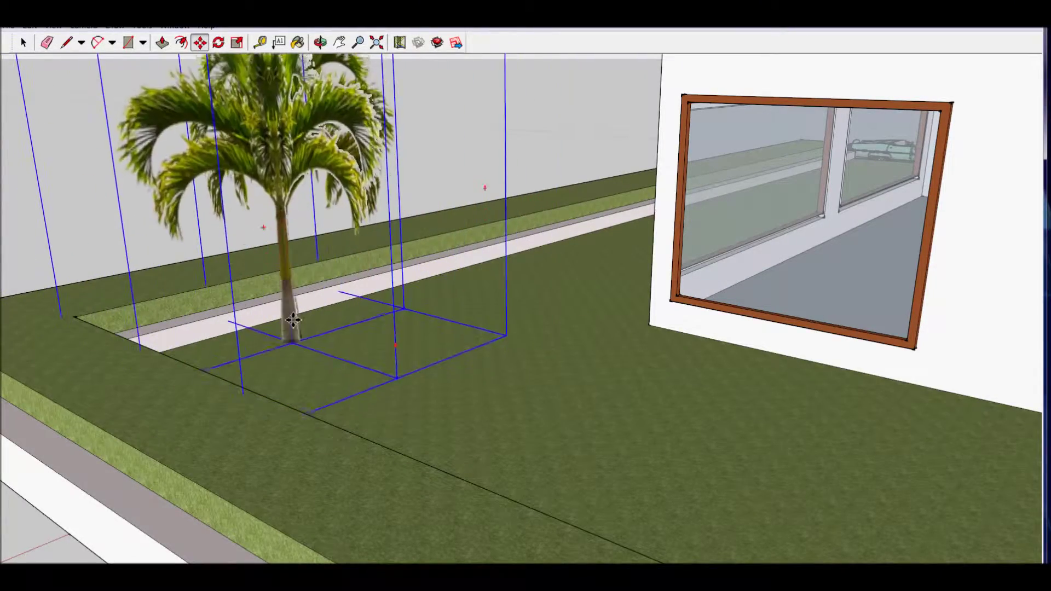
pyautogui.scroll(3, 545, 363)
pyautogui.scroll(-5, 701, 556)
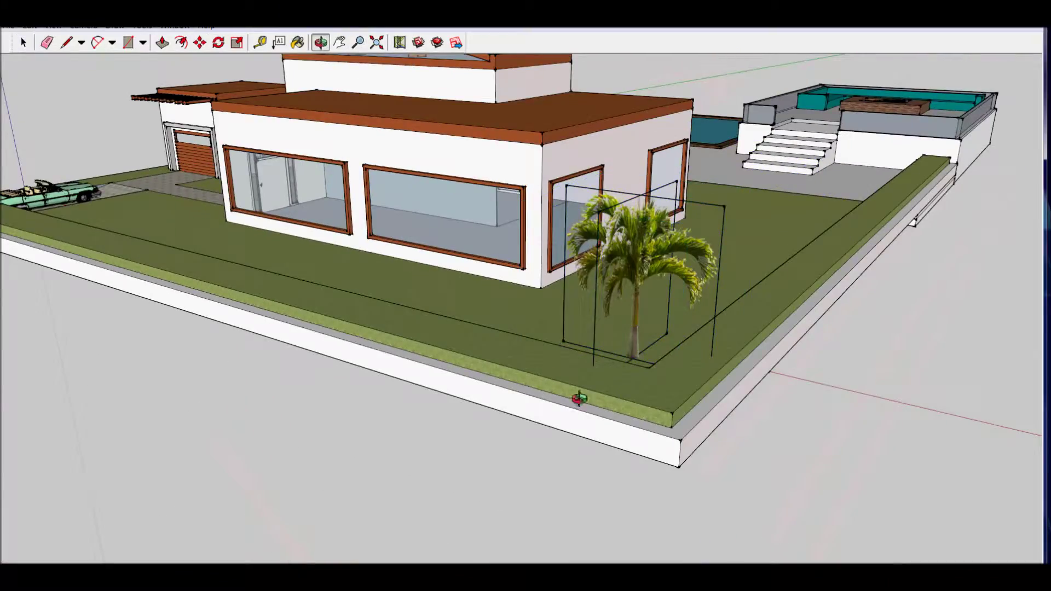
pyautogui.scroll(3, 697, 329)
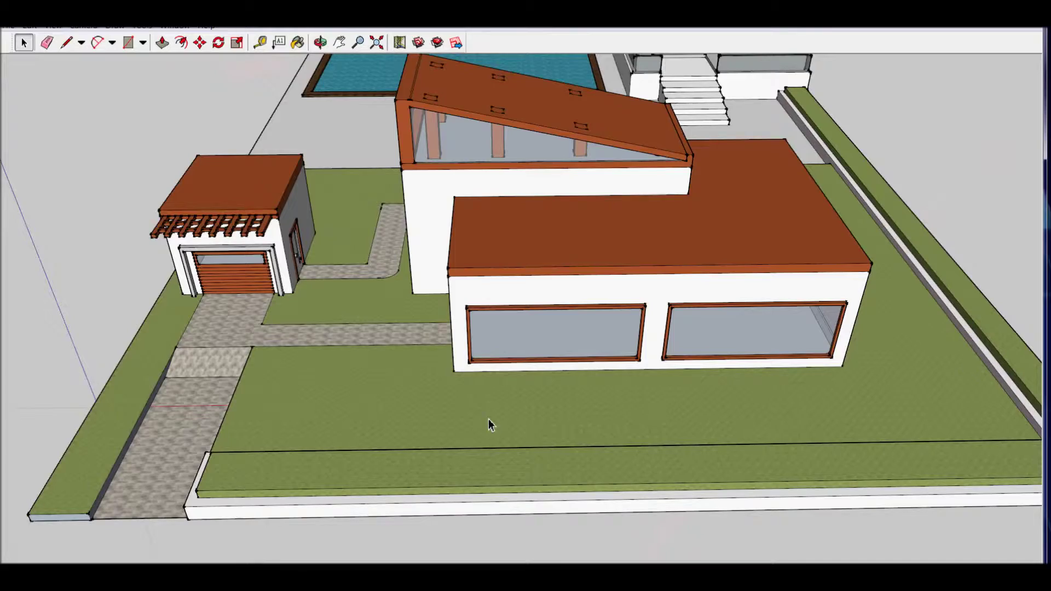
# Zoom out and orbit to a low side view of the house and lot.
pyautogui.scroll(-2, 437, 335)
pyautogui.scroll(-2, 699, 305)
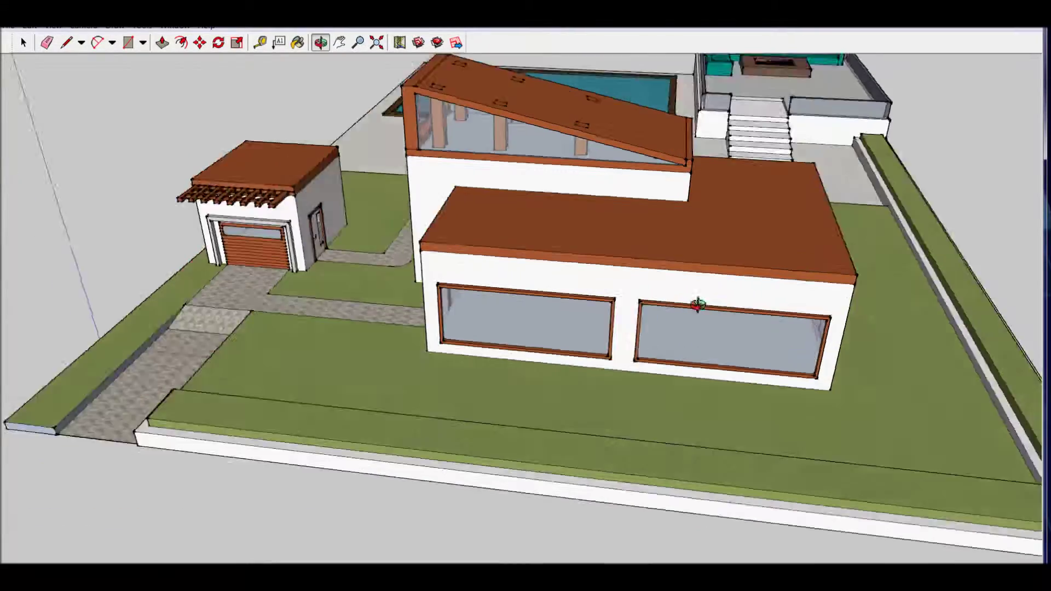
pyautogui.scroll(-1, 673, 305)
pyautogui.scroll(-1, 685, 296)
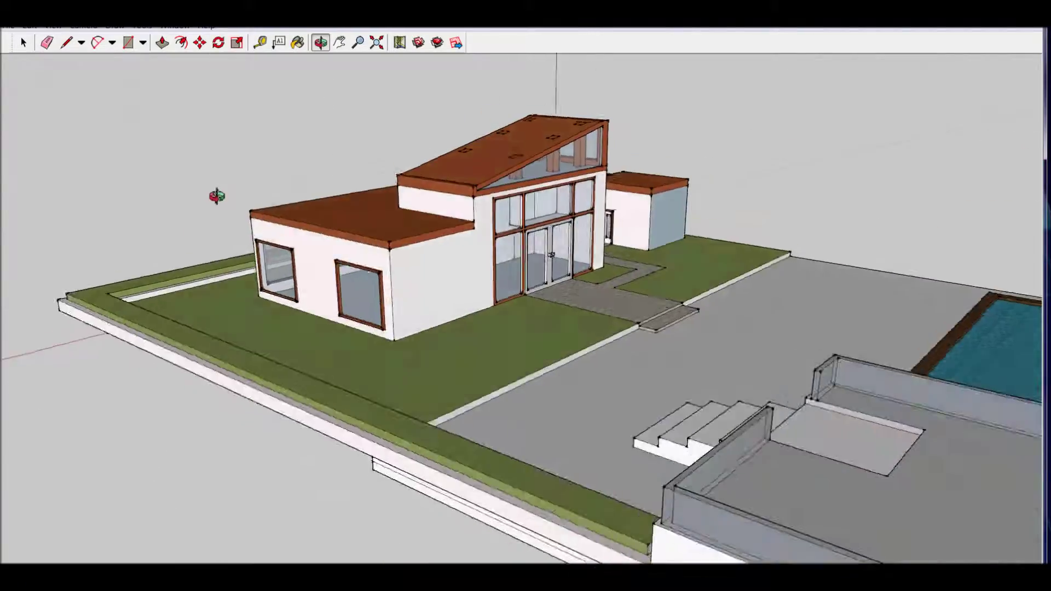
pyautogui.scroll(2, 695, 353)
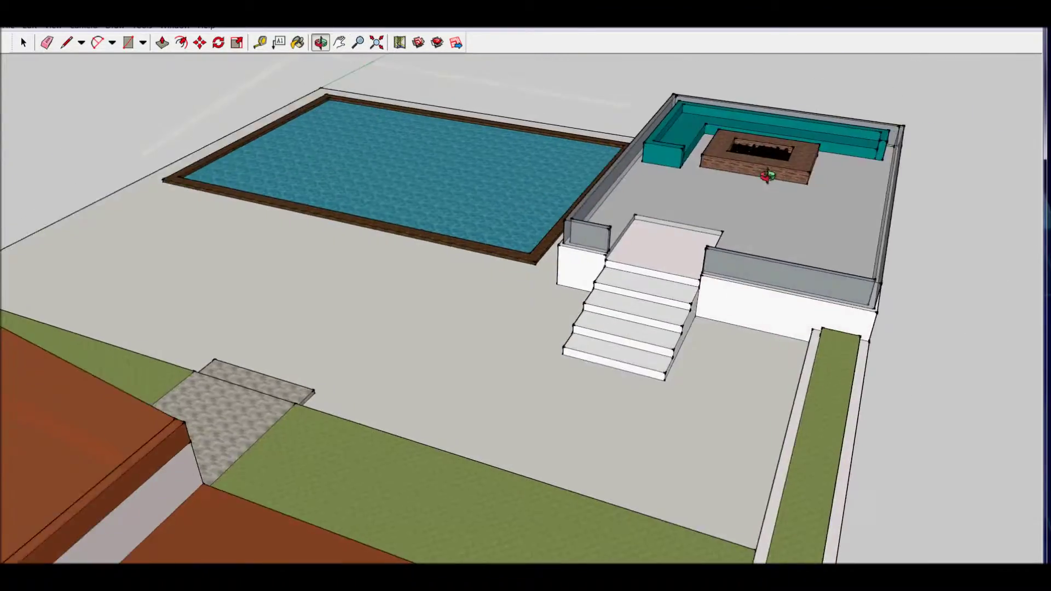
pyautogui.scroll(-2, 630, 277)
pyautogui.scroll(-2, 597, 414)
pyautogui.moveTo(597, 414)
pyautogui.mouseDown(button='middle')
pyautogui.moveTo(598, 212)
pyautogui.moveTo(675, 256)
pyautogui.mouseUp(button='middle')
pyautogui.scroll(2, 598, 211)
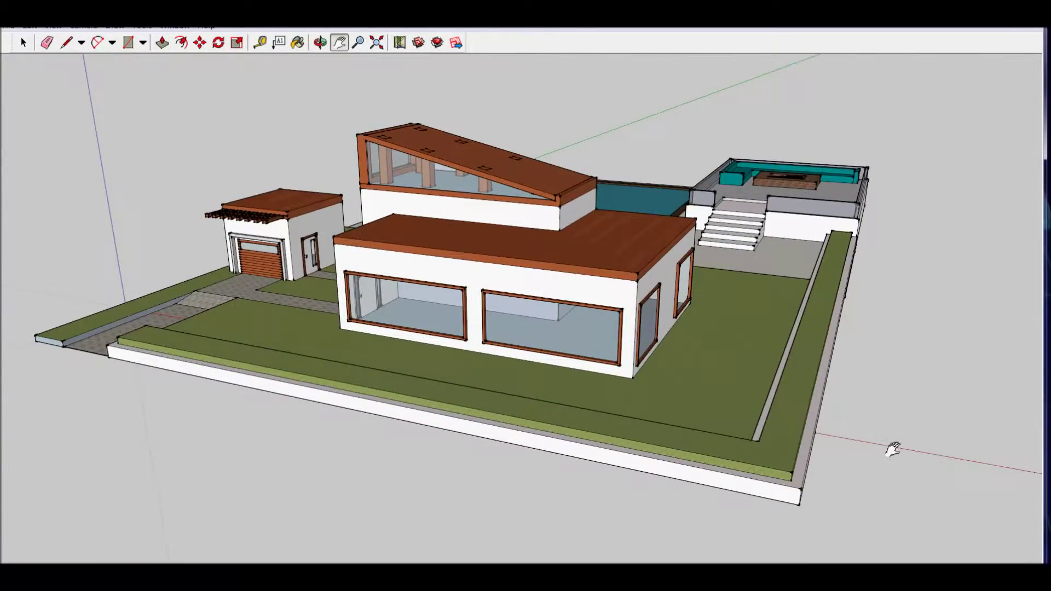
pyautogui.scroll(2, 457, 342)
# Orbit around the house and zoom in on the paved patio beside the pool.
pyautogui.moveTo(457, 342)
pyautogui.mouseDown(button='middle')
pyautogui.moveTo(546, 166)
pyautogui.moveTo(509, 451)
pyautogui.moveTo(122, 282)
pyautogui.moveTo(298, 328)
pyautogui.moveTo(429, 312)
pyautogui.mouseUp(button='middle')
pyautogui.scroll(-3, 509, 450)
pyautogui.scroll(2, 122, 282)
pyautogui.scroll(2, 392, 421)
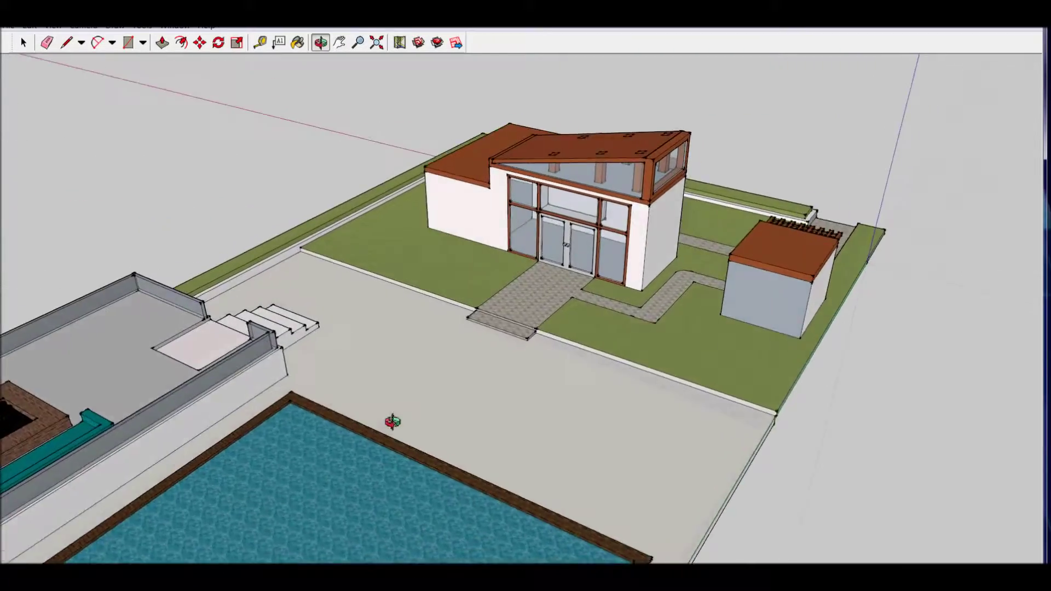
pyautogui.scroll(3, 465, 350)
pyautogui.scroll(2, 488, 256)
pyautogui.scroll(2, 424, 264)
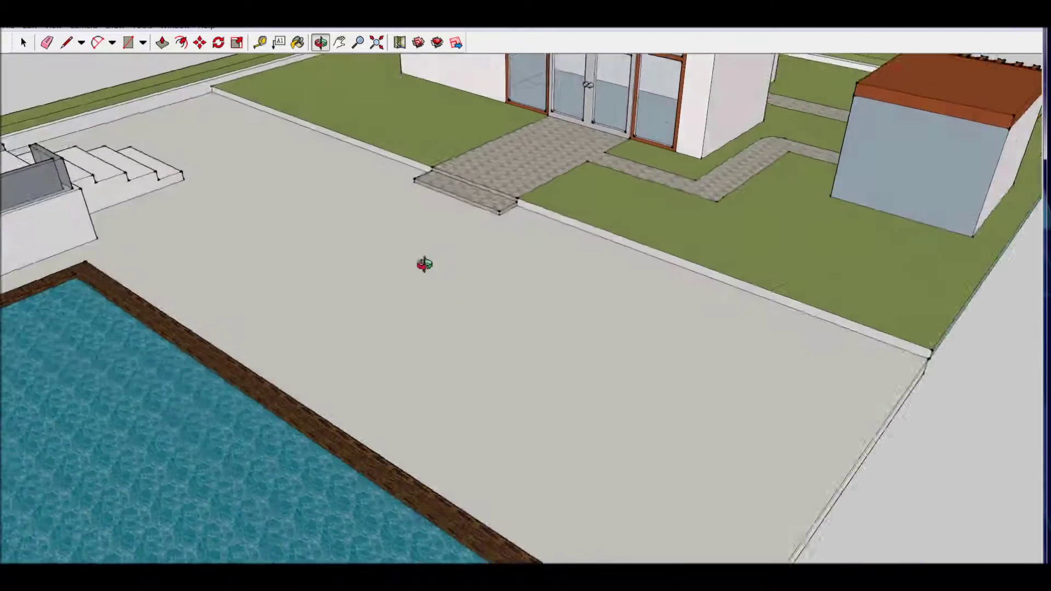
pyautogui.moveTo(425, 264); pyautogui.dragTo(501, 288, button='middle')
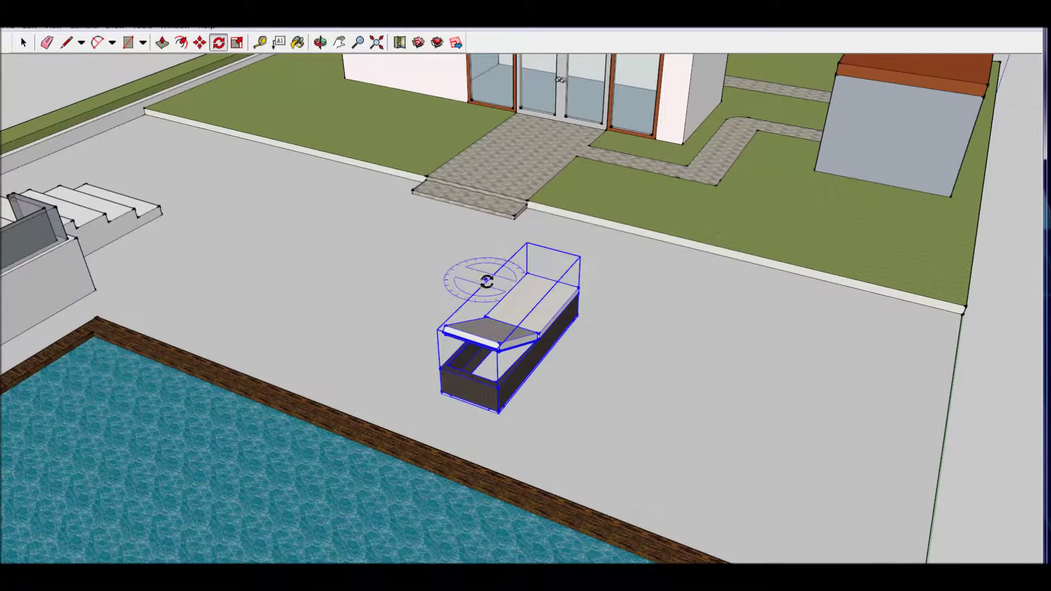
# Turn the first lounger toward the pool and move it nearer the pool edge.
pyautogui.click(486, 281)
pyautogui.click(511, 239)
pyautogui.moveTo(401, 269); pyautogui.dragTo(432, 394)
pyautogui.moveTo(432, 394)
pyautogui.mouseDown(button='middle')
pyautogui.moveTo(441, 426)
pyautogui.moveTo(469, 385)
pyautogui.mouseUp(button='middle')
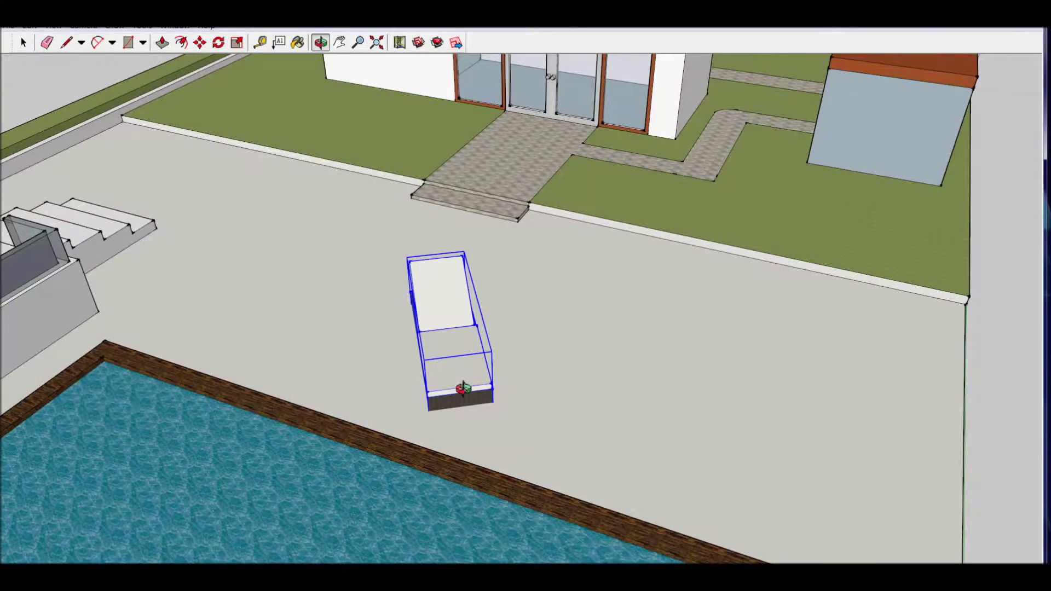
# Rotate the other lounger to face the pool and shift it right across the patio.
pyautogui.click(493, 417)
pyautogui.click(497, 441)
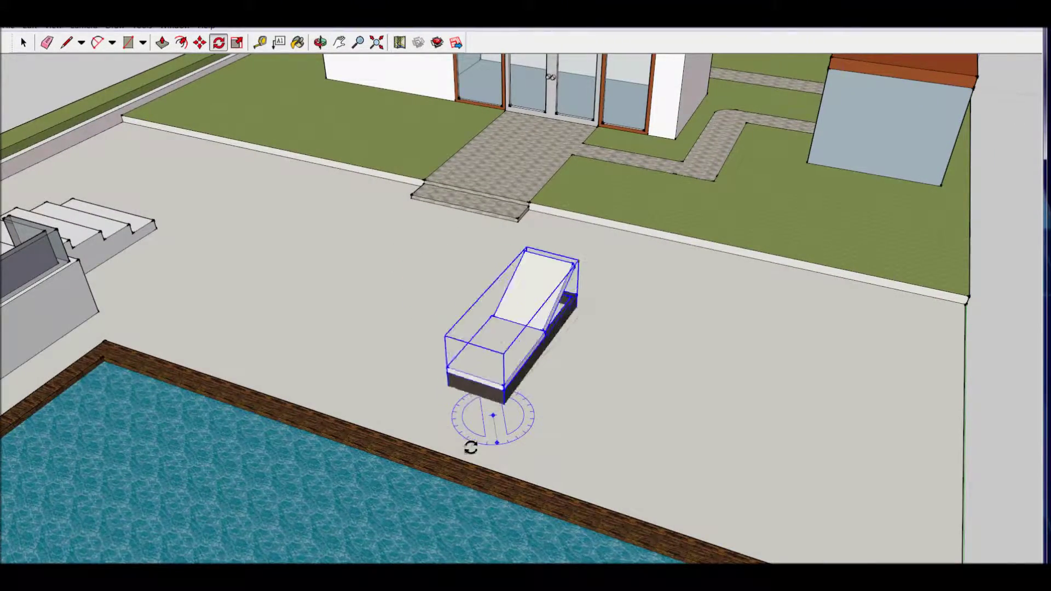
pyautogui.moveTo(471, 446); pyautogui.dragTo(375, 357, button='middle')
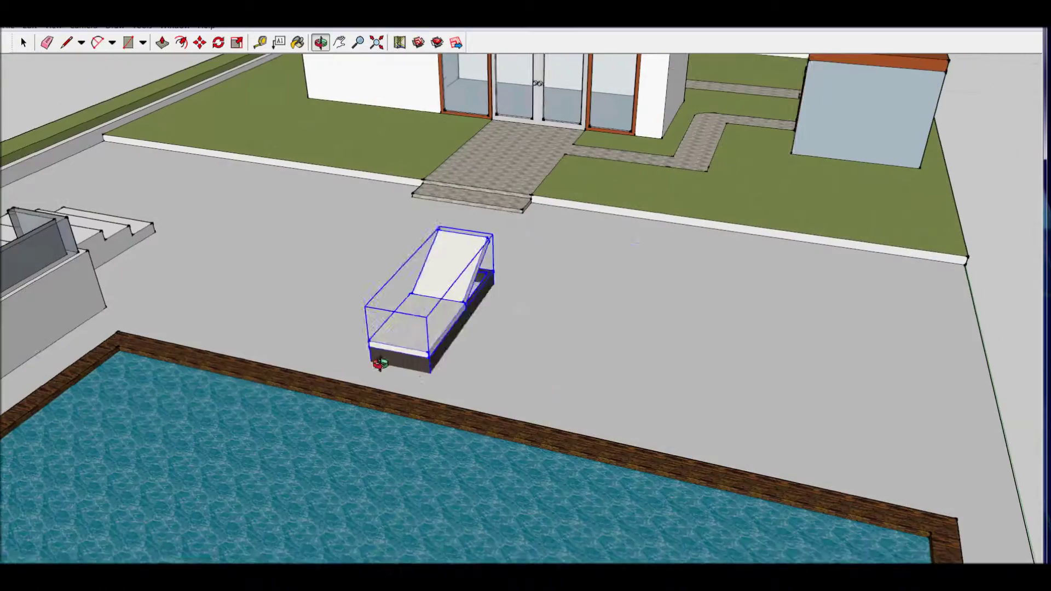
pyautogui.click(376, 356)
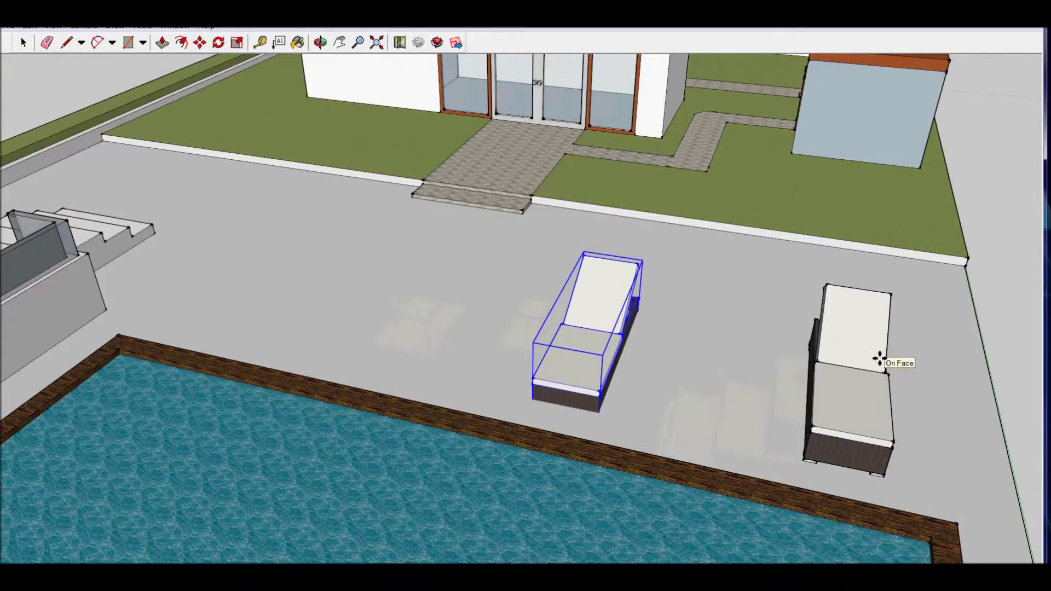
pyautogui.moveTo(880, 356); pyautogui.dragTo(682, 291, button='middle')
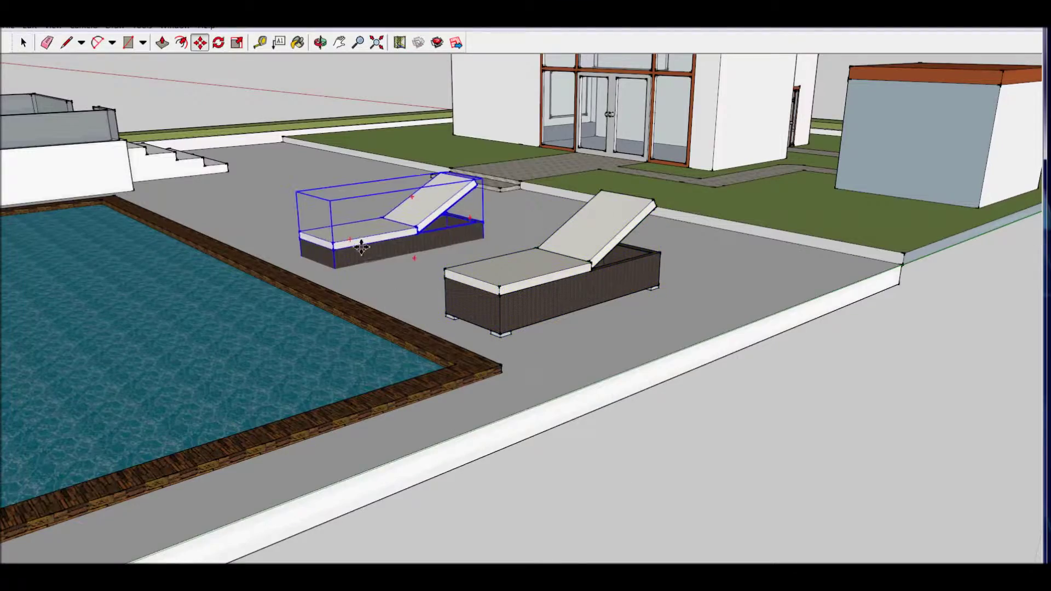
pyautogui.moveTo(361, 249); pyautogui.dragTo(535, 367, button='middle')
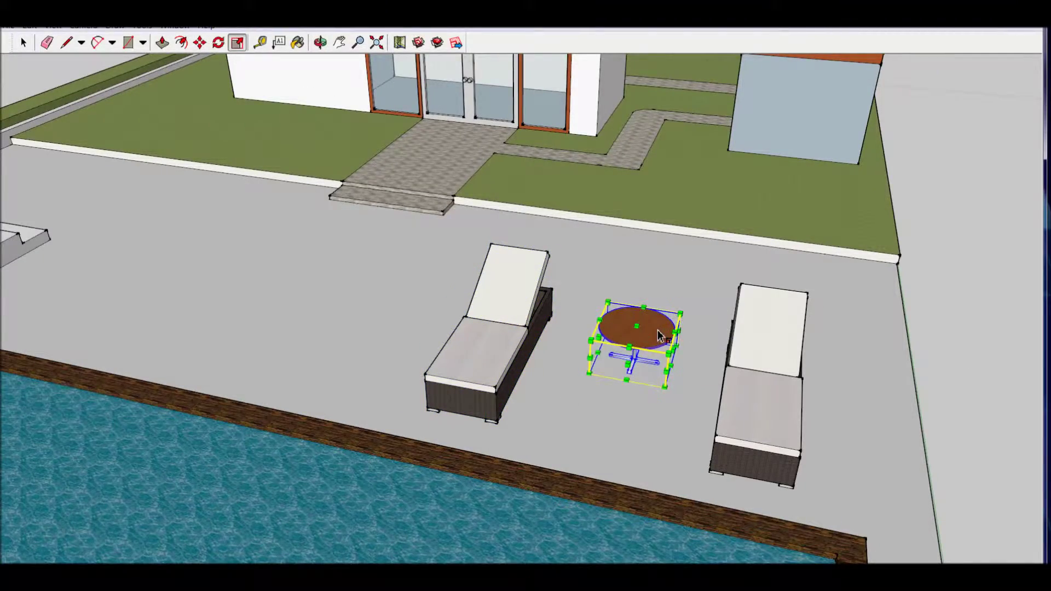
pyautogui.moveTo(642, 345); pyautogui.dragTo(648, 378, button='middle')
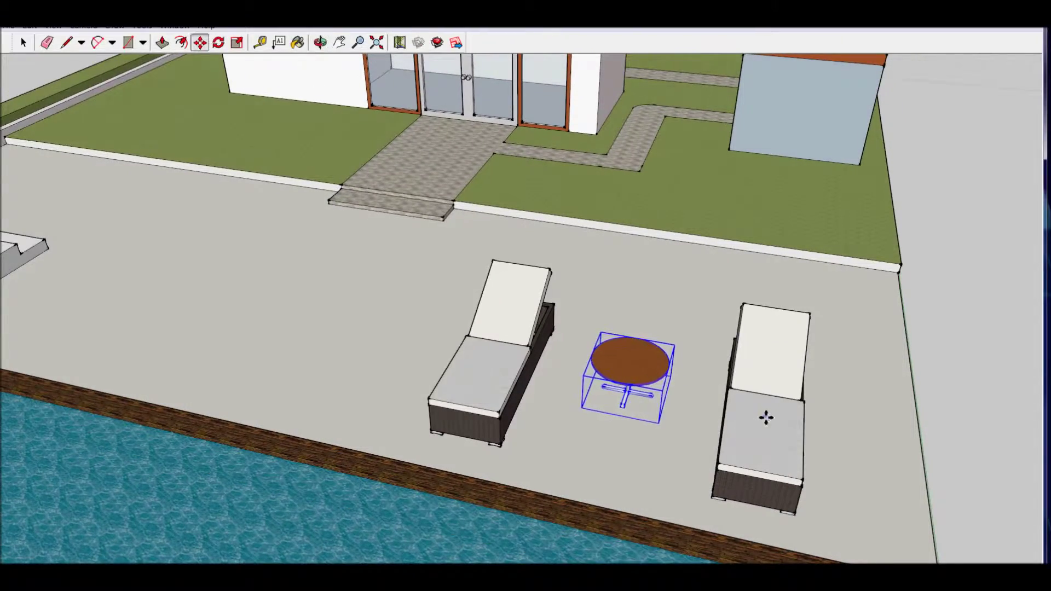
# Move the lounger next to the small round table, opposite the other lounger.
pyautogui.press('m')
pyautogui.click(777, 429)
pyautogui.click(529, 364)
pyautogui.moveTo(528, 364)
pyautogui.mouseDown(button='middle')
pyautogui.moveTo(474, 361)
pyautogui.moveTo(504, 404)
pyautogui.moveTo(755, 361)
pyautogui.mouseUp(button='middle')
pyautogui.scroll(-5, 630, 430)
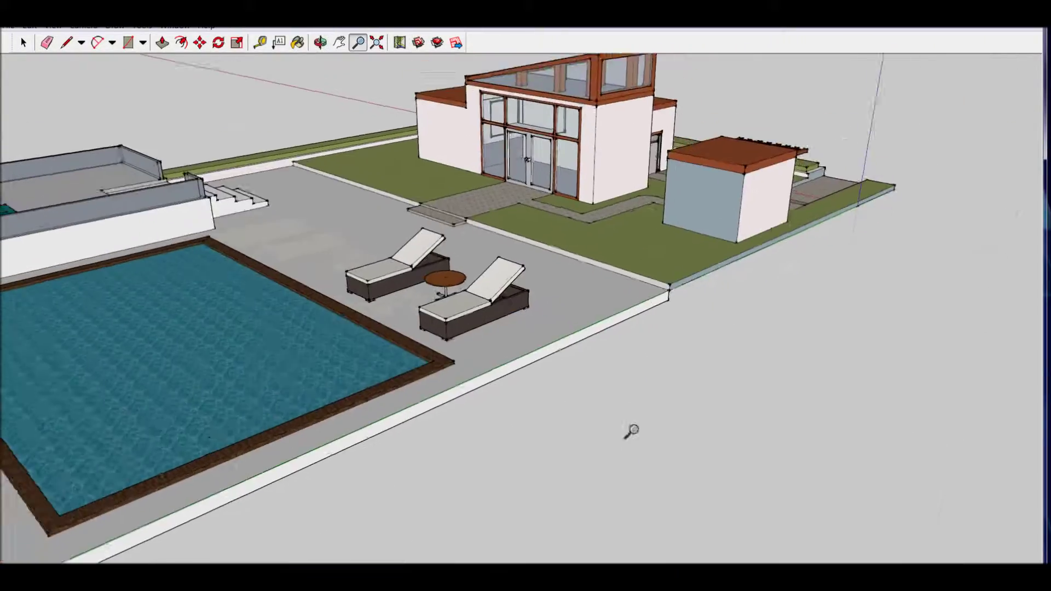
# Orbit and zoom to a low, close view of the tall column and its arch outline.
pyautogui.moveTo(632, 465)
pyautogui.mouseDown(button='middle')
pyautogui.moveTo(549, 382)
pyautogui.moveTo(504, 380)
pyautogui.moveTo(751, 450)
pyautogui.mouseUp(button='middle')
pyautogui.moveTo(879, 237)
pyautogui.keyDown('shift'); pyautogui.mouseDown(button='middle')
pyautogui.moveTo(340, 424)
pyautogui.moveTo(439, 399)
pyautogui.mouseUp(button='middle'); pyautogui.keyUp('shift')
pyautogui.scroll(3, 512, 329)
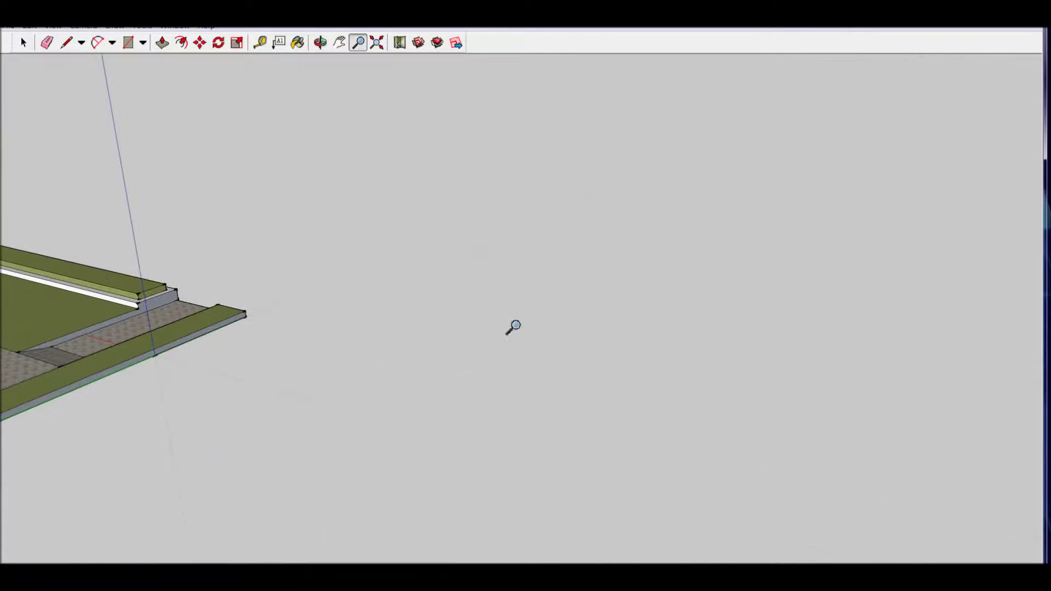
pyautogui.moveTo(512, 328); pyautogui.dragTo(627, 290, button='middle')
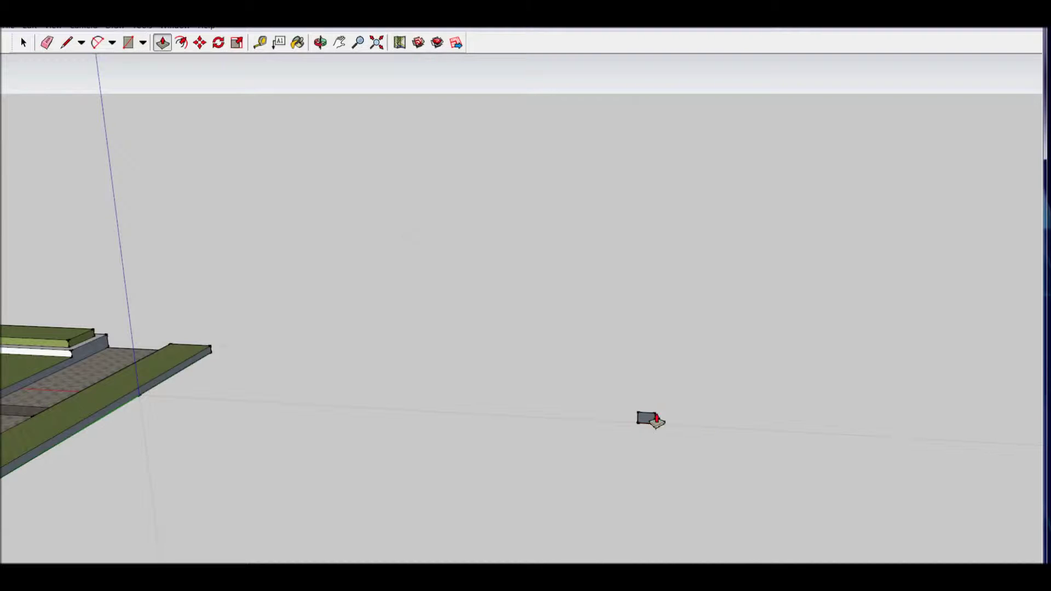
pyautogui.moveTo(659, 182)
pyautogui.mouseDown(button='middle')
pyautogui.moveTo(652, 192)
pyautogui.moveTo(709, 249)
pyautogui.moveTo(747, 265)
pyautogui.moveTo(704, 233)
pyautogui.moveTo(774, 268)
pyautogui.mouseUp(button='middle')
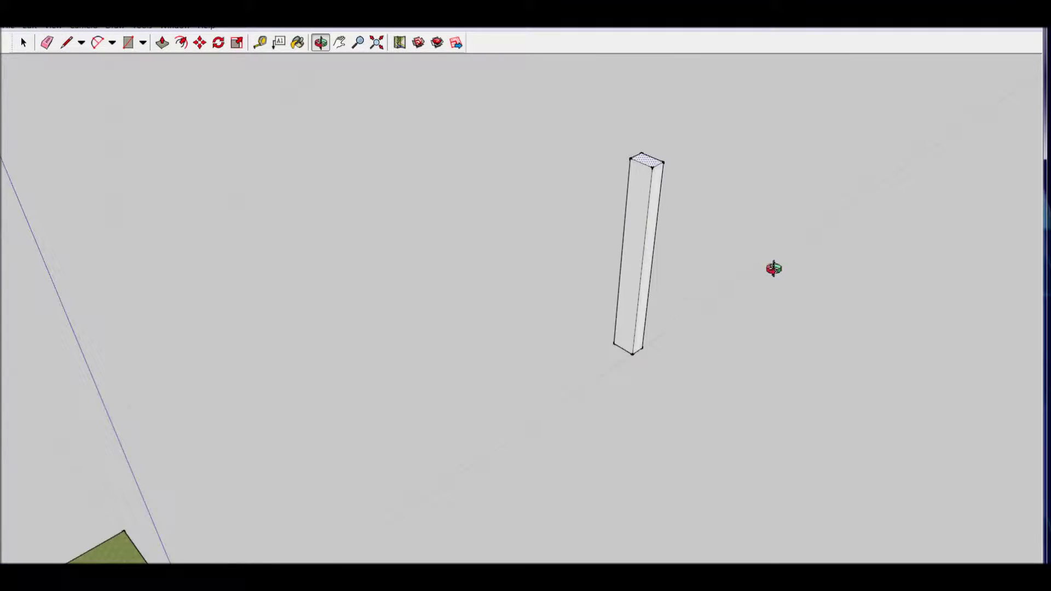
pyautogui.scroll(3, 679, 164)
pyautogui.moveTo(690, 192)
pyautogui.mouseDown(button='middle')
pyautogui.moveTo(624, 235)
pyautogui.moveTo(704, 185)
pyautogui.moveTo(365, 122)
pyautogui.mouseUp(button='middle')
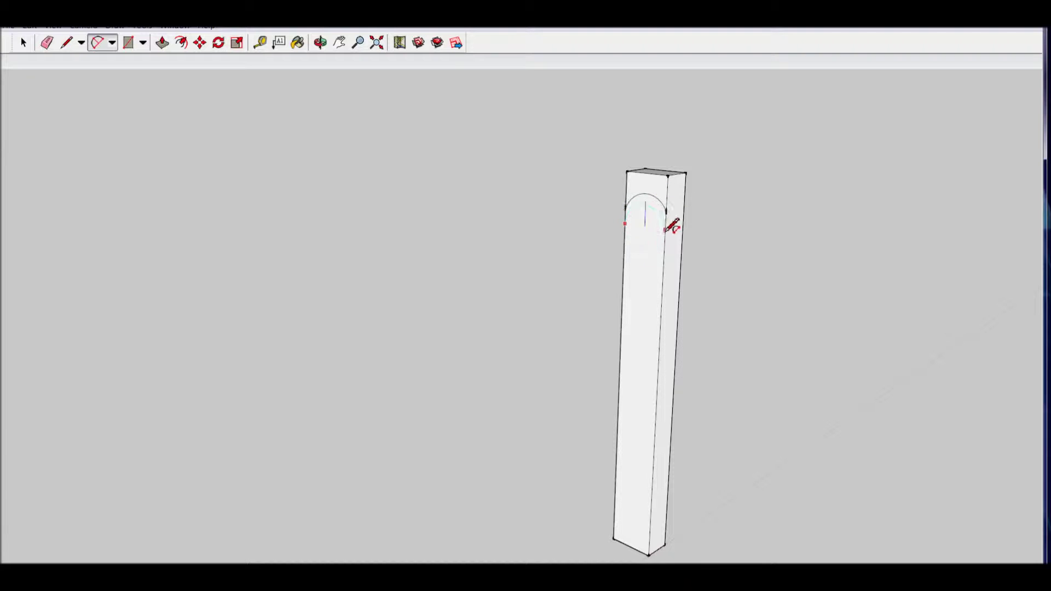
# Push/pull the arch face into a half-round beam off the column top.
pyautogui.moveTo(652, 203); pyautogui.dragTo(391, 294)
pyautogui.moveTo(392, 299)
pyautogui.mouseDown(button='middle')
pyautogui.moveTo(527, 434)
pyautogui.moveTo(490, 307)
pyautogui.moveTo(498, 291)
pyautogui.moveTo(628, 343)
pyautogui.moveTo(331, 273)
pyautogui.mouseUp(button='middle')
pyautogui.moveTo(696, 233)
pyautogui.mouseDown(button='middle')
pyautogui.moveTo(990, 234)
pyautogui.moveTo(410, 298)
pyautogui.moveTo(347, 236)
pyautogui.moveTo(685, 290)
pyautogui.moveTo(949, 357)
pyautogui.moveTo(892, 298)
pyautogui.mouseUp(button='middle')
pyautogui.scroll(3, 893, 298)
pyautogui.moveTo(754, 27); pyautogui.dragTo(755, 93)
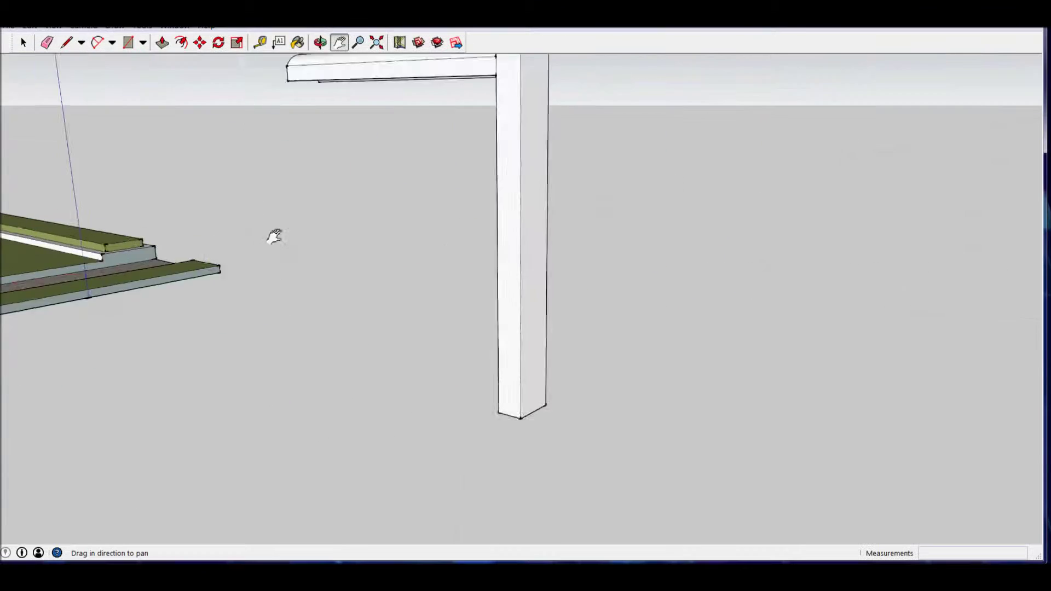
# Pull the beam's front face out about 10' into a broad canopy slab.
pyautogui.click(447, 180)
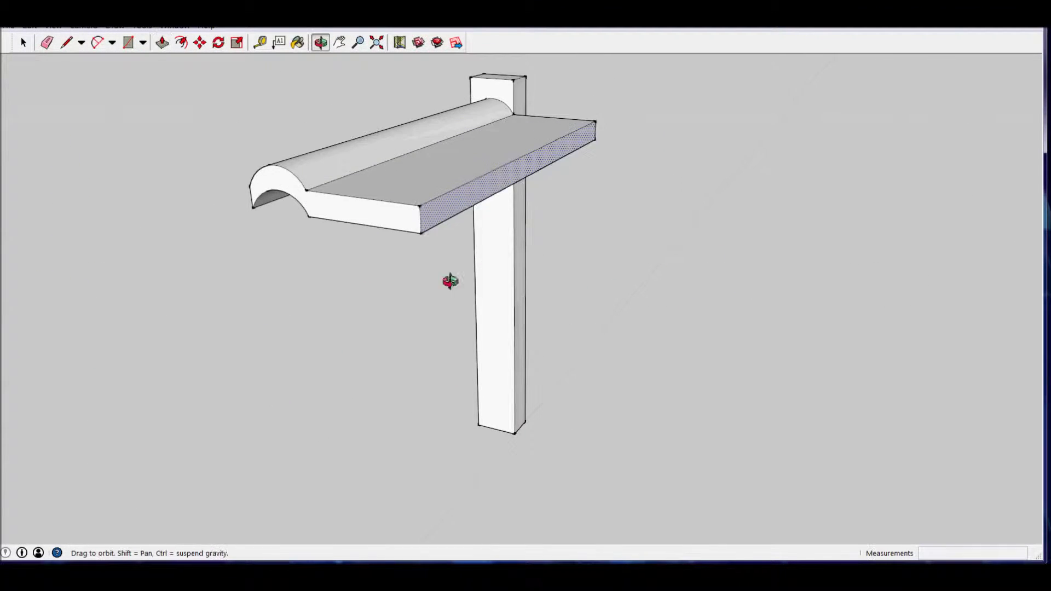
pyautogui.moveTo(300, 331)
pyautogui.mouseDown(button='middle')
pyautogui.moveTo(151, 323)
pyautogui.moveTo(358, 213)
pyautogui.moveTo(157, 228)
pyautogui.moveTo(352, 281)
pyautogui.moveTo(383, 234)
pyautogui.moveTo(419, 270)
pyautogui.moveTo(624, 392)
pyautogui.moveTo(520, 309)
pyautogui.mouseUp(button='middle')
pyautogui.scroll(-2, 701, 239)
# Draw circles on the column face and push/pull them into stepped cylinders.
pyautogui.scroll(-1, 619, 327)
pyautogui.moveTo(619, 326)
pyautogui.keyDown('shift'); pyautogui.mouseDown(button='middle')
pyautogui.moveTo(652, 145)
pyautogui.moveTo(530, 229)
pyautogui.moveTo(370, 221)
pyautogui.moveTo(439, 288)
pyautogui.mouseUp(button='middle'); pyautogui.keyUp('shift')
pyautogui.moveTo(440, 288); pyautogui.dragTo(437, 145)
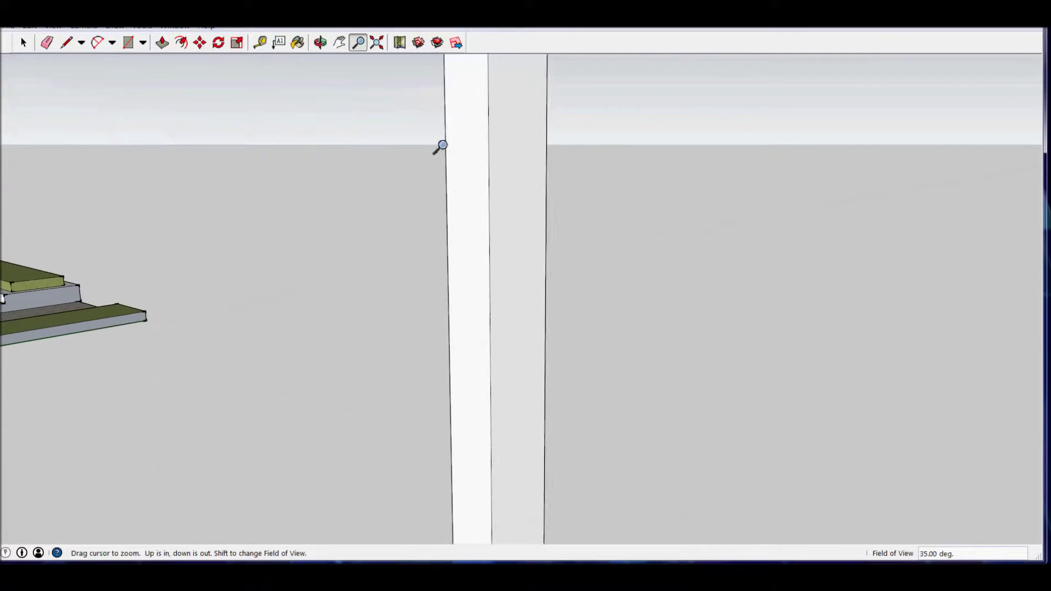
pyautogui.moveTo(436, 146); pyautogui.dragTo(216, 140, button='middle')
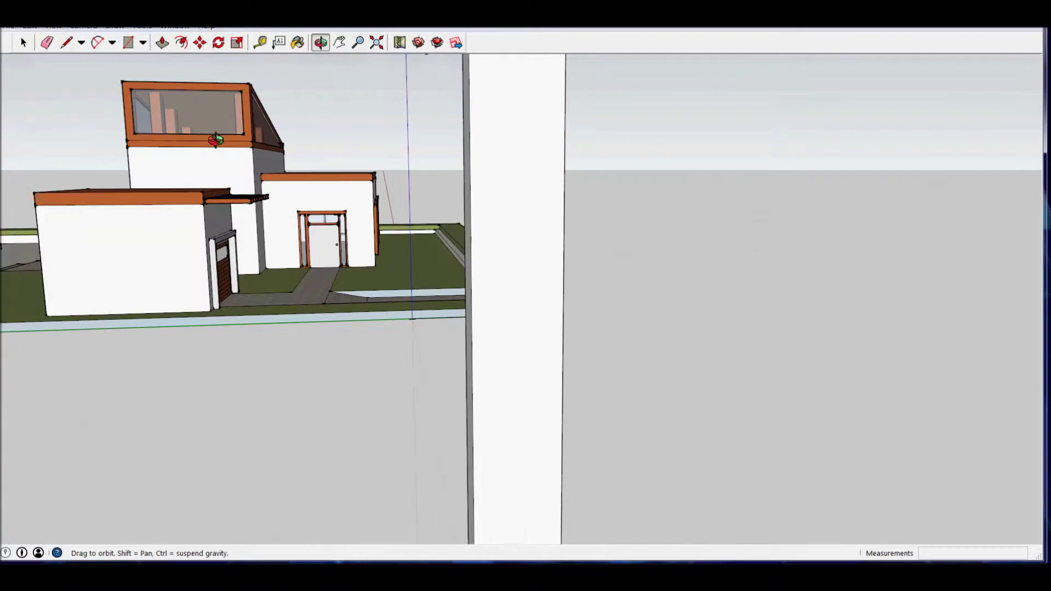
pyautogui.click(485, 245)
pyautogui.press('p')
pyautogui.press('c')
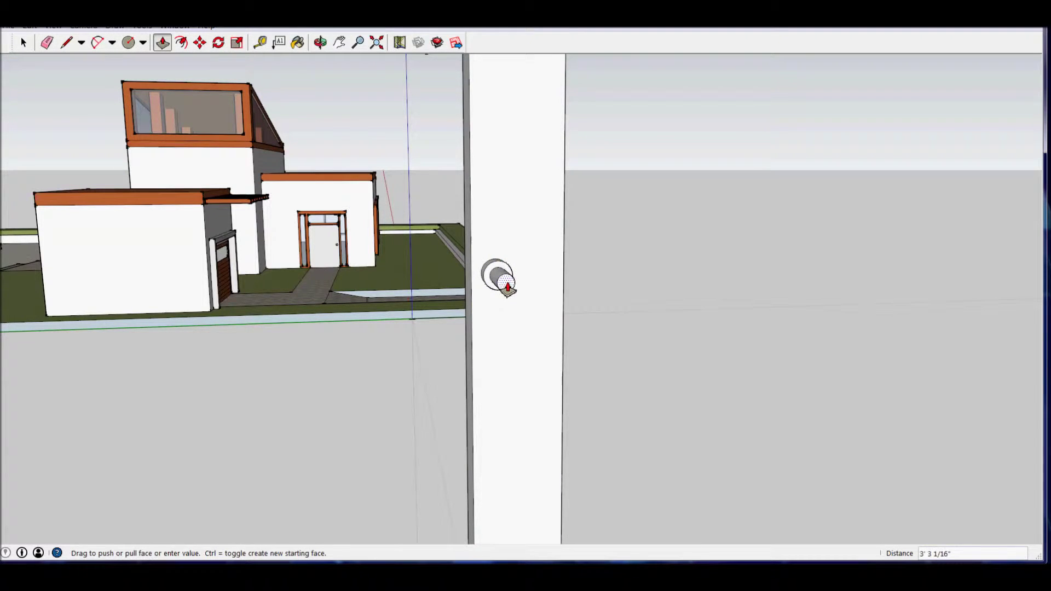
pyautogui.click(508, 288)
# Add a small square bar to the cylinder and push its end back to shorten it.
pyautogui.press('r')
pyautogui.scroll(2, 520, 291)
pyautogui.scroll(3, 493, 263)
pyautogui.press('m')
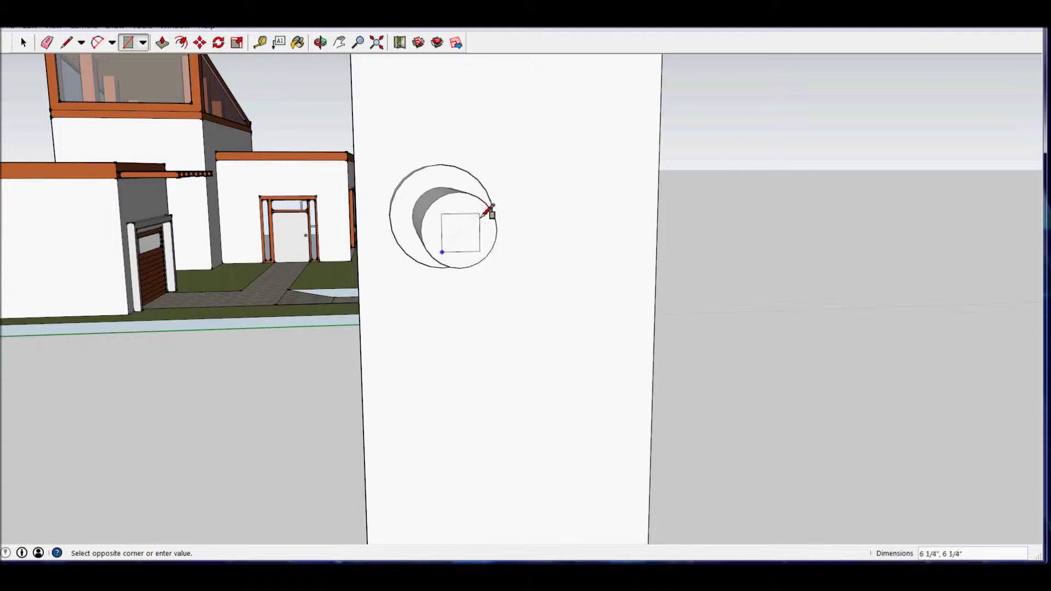
pyautogui.moveTo(481, 241)
pyautogui.mouseDown(button='middle')
pyautogui.moveTo(657, 293)
pyautogui.moveTo(678, 340)
pyautogui.mouseUp(button='middle')
pyautogui.moveTo(675, 329); pyautogui.dragTo(516, 257)
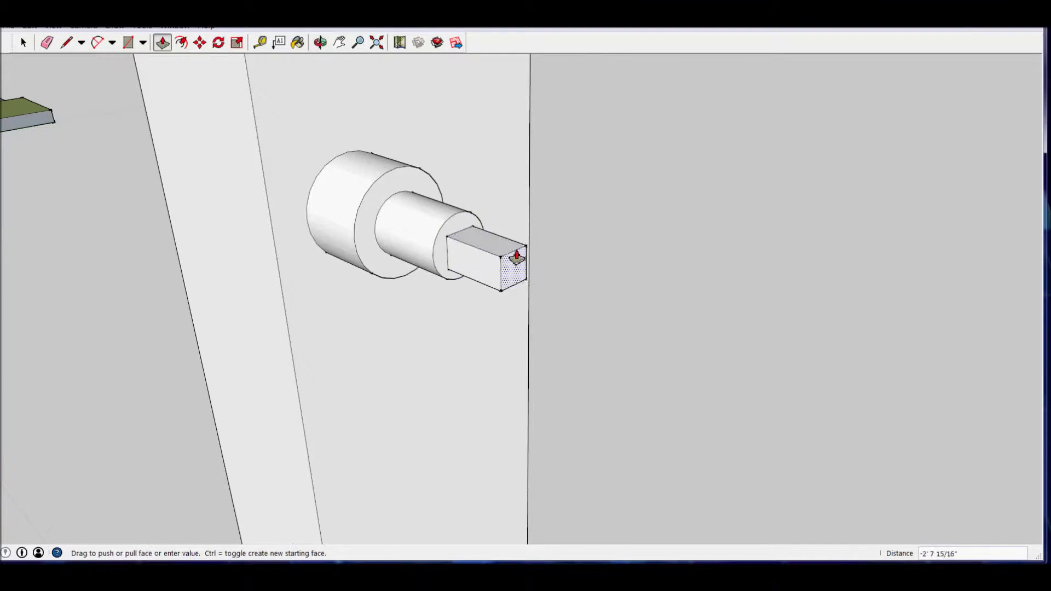
pyautogui.moveTo(535, 267)
pyautogui.mouseDown(button='middle')
pyautogui.moveTo(568, 296)
pyautogui.moveTo(526, 250)
pyautogui.mouseUp(button='middle')
# Draw a line on the bar to bend it, then view the whole post and canopy.
pyautogui.press('l')
pyautogui.click(526, 250)
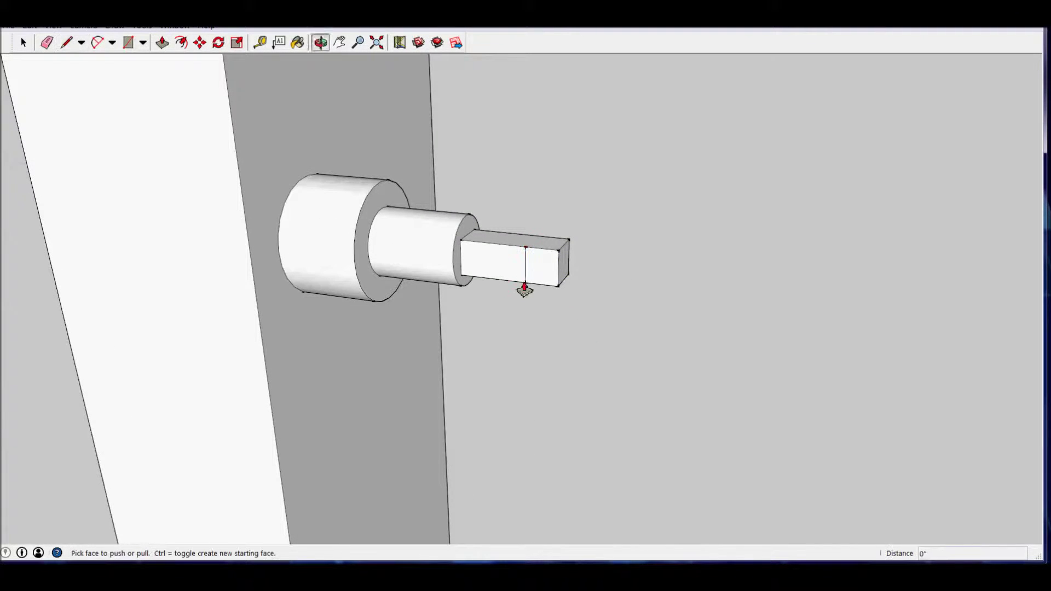
pyautogui.scroll(-8, 497, 358)
pyautogui.scroll(-3, 464, 398)
pyautogui.moveTo(478, 398)
pyautogui.mouseDown(button='middle')
pyautogui.moveTo(340, 331)
pyautogui.moveTo(598, 385)
pyautogui.moveTo(323, 320)
pyautogui.moveTo(359, 382)
pyautogui.mouseUp(button='middle')
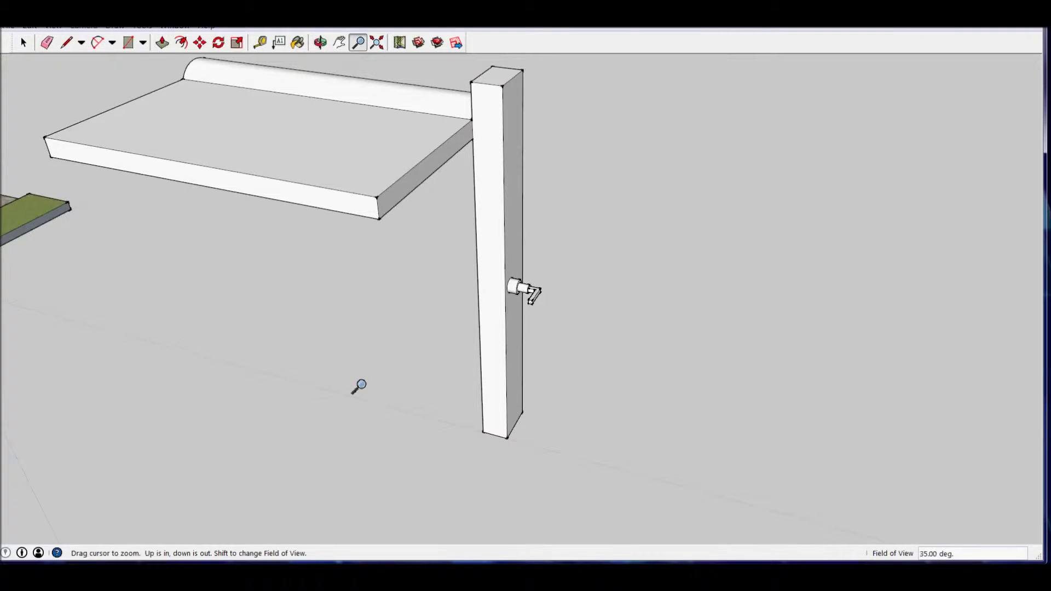
pyautogui.press('b')
pyautogui.moveTo(163, 235)
pyautogui.mouseDown()
pyautogui.moveTo(164, 307)
pyautogui.moveTo(163, 234)
pyautogui.mouseUp()
# Paint the canopy slab in RosyBrown and Wheat, including its curved lip and front face.
pyautogui.click(94, 215)
pyautogui.click(387, 178)
pyautogui.click(69, 206)
pyautogui.click(412, 188)
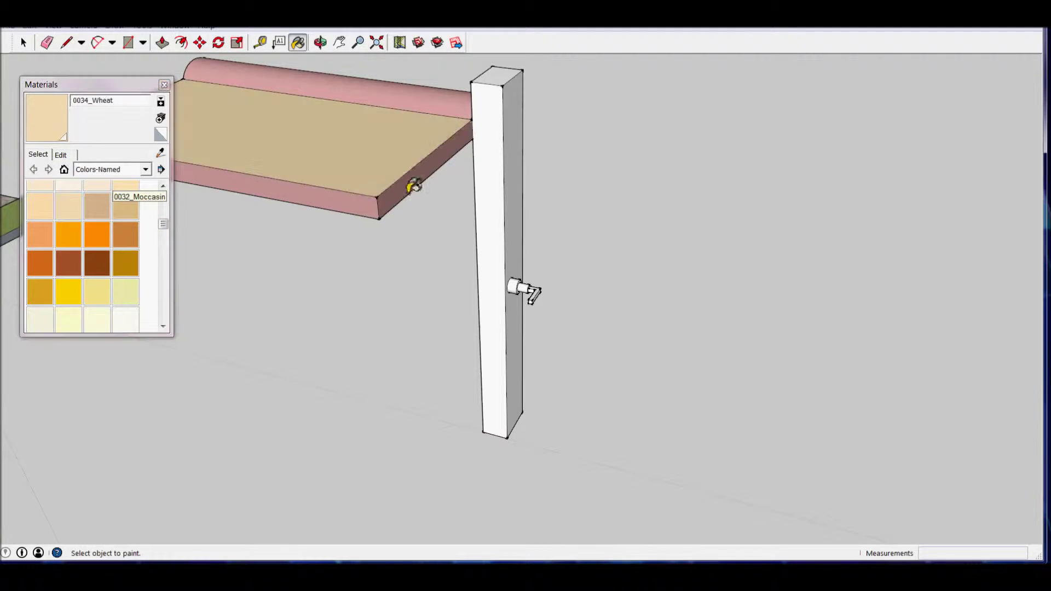
pyautogui.click(425, 101)
pyautogui.moveTo(425, 100)
pyautogui.mouseDown(button='middle')
pyautogui.moveTo(603, 238)
pyautogui.moveTo(528, 87)
pyautogui.moveTo(500, 197)
pyautogui.moveTo(626, 169)
pyautogui.moveTo(566, 307)
pyautogui.moveTo(586, 298)
pyautogui.mouseUp(button='middle')
pyautogui.click(500, 215)
pyautogui.click(625, 170)
pyautogui.moveTo(163, 224)
pyautogui.mouseDown()
pyautogui.moveTo(164, 198)
pyautogui.moveTo(164, 247)
pyautogui.mouseUp()
# Edit the brown material and paint the column brown.
pyautogui.doubleClick(97, 222)
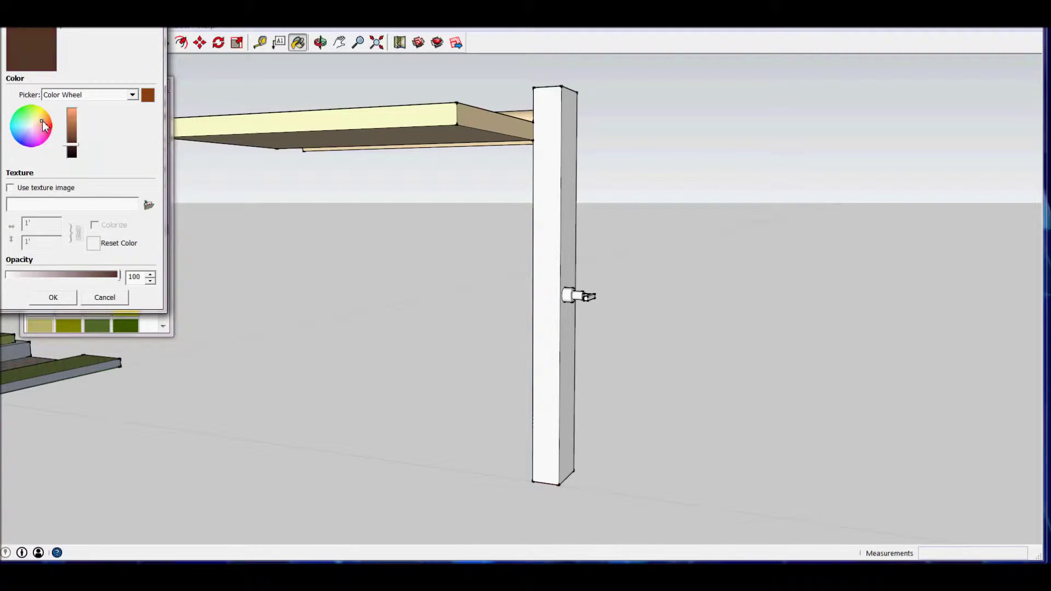
pyautogui.click(54, 297)
pyautogui.click(569, 234)
pyautogui.moveTo(569, 235)
pyautogui.mouseDown(button='middle')
pyautogui.moveTo(611, 260)
pyautogui.moveTo(635, 255)
pyautogui.moveTo(689, 317)
pyautogui.mouseUp(button='middle')
pyautogui.moveTo(565, 103); pyautogui.dragTo(548, 246, button='middle')
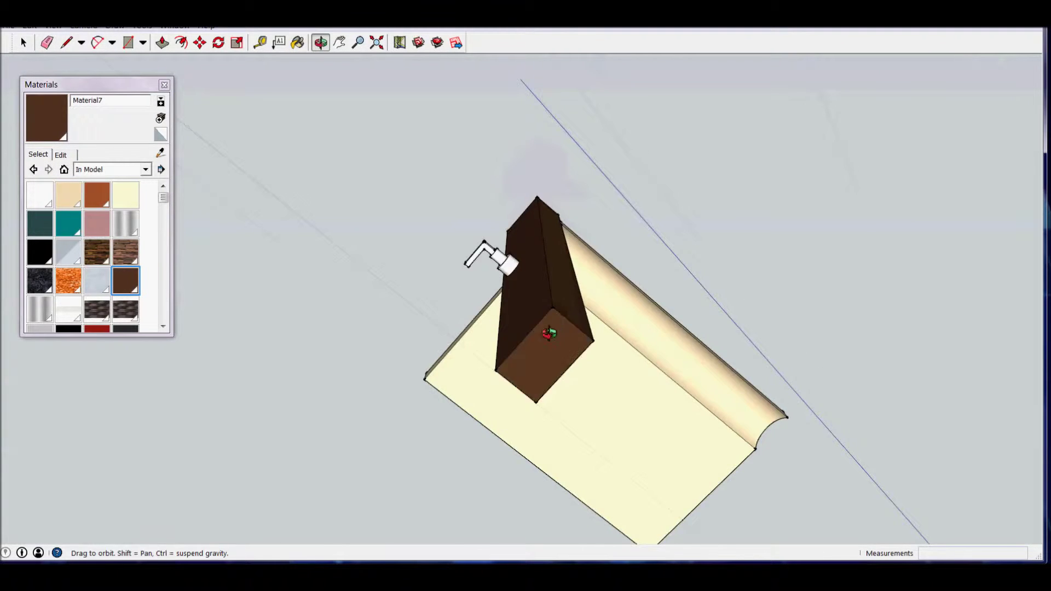
pyautogui.moveTo(550, 333)
pyautogui.mouseDown(button='middle')
pyautogui.moveTo(488, 256)
pyautogui.moveTo(568, 387)
pyautogui.moveTo(220, 122)
pyautogui.mouseUp(button='middle')
# Repaint the slab's front, end and top faces with Colors-Named 0011_Seashell.
pyautogui.click(69, 196)
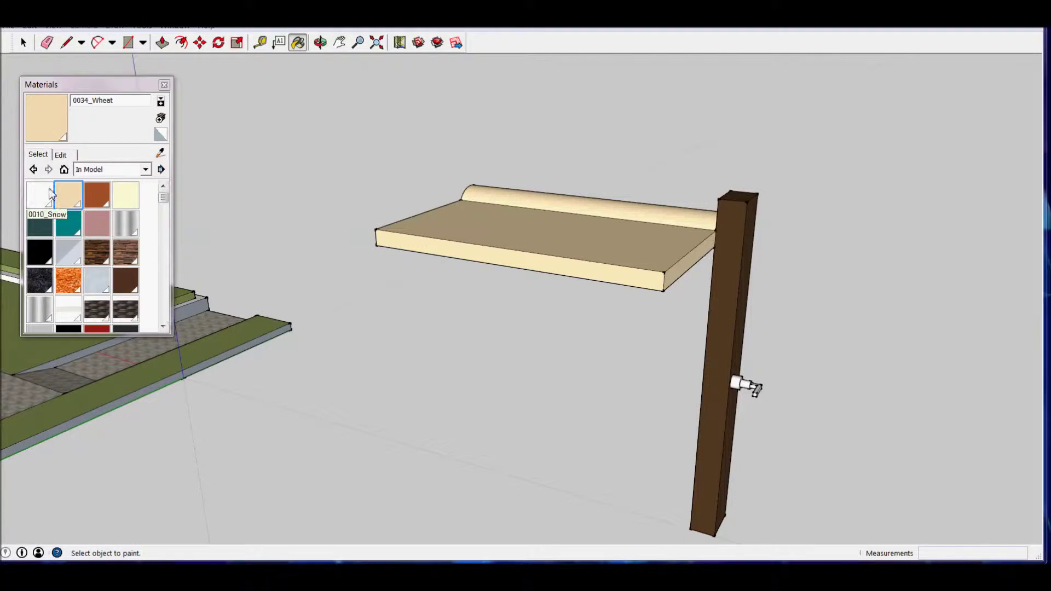
pyautogui.click(145, 170)
pyautogui.scroll(-3, 122, 242)
pyautogui.click(105, 194)
pyautogui.click(125, 220)
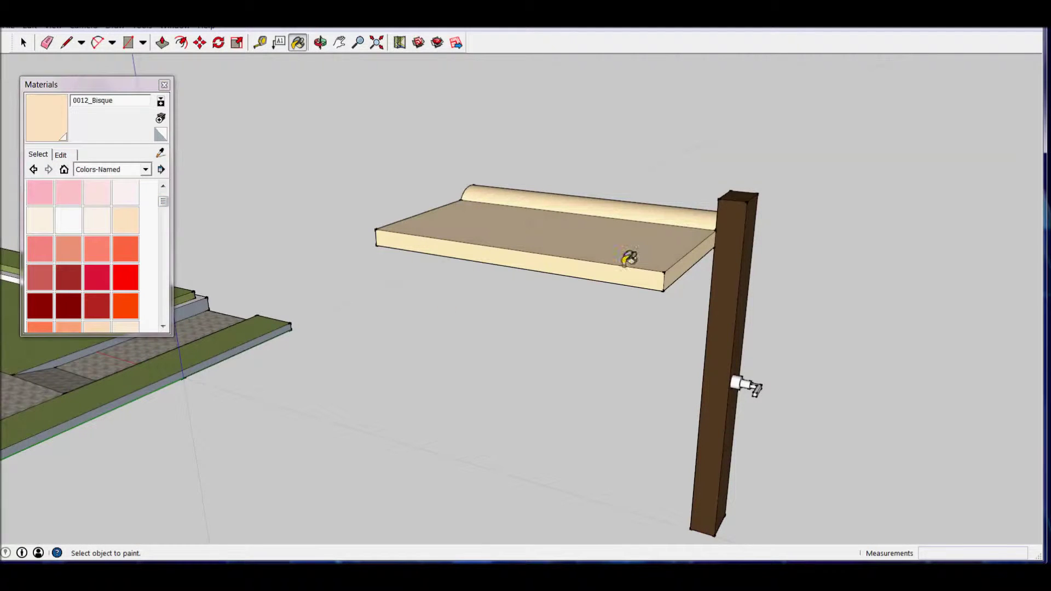
pyautogui.click(96, 220)
pyautogui.click(416, 241)
pyautogui.click(673, 252)
pyautogui.moveTo(671, 246)
pyautogui.mouseDown(button='middle')
pyautogui.moveTo(482, 326)
pyautogui.moveTo(595, 188)
pyautogui.mouseUp(button='middle')
pyautogui.click(595, 188)
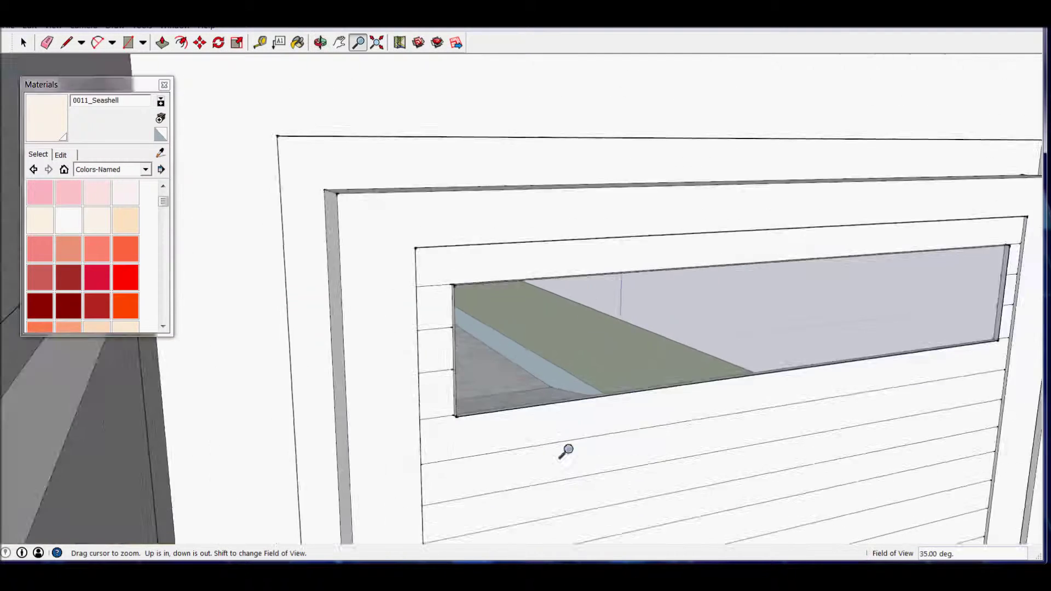
pyautogui.moveTo(563, 450); pyautogui.dragTo(566, 353)
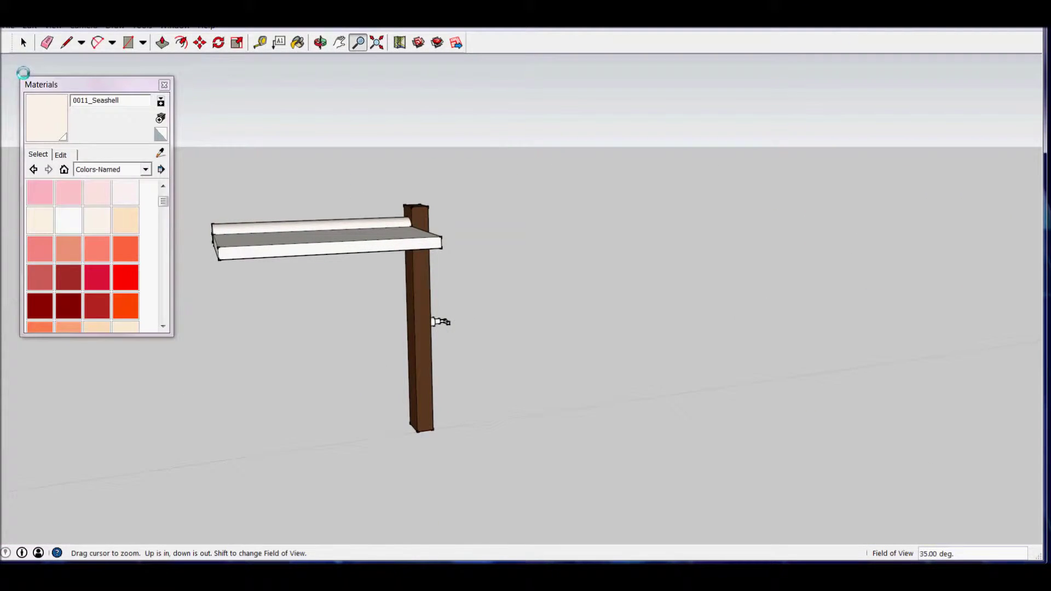
# Paint the handle with the in-model Metal_Corrugated_Shiny material.
pyautogui.moveTo(253, 272); pyautogui.dragTo(258, 293, button='middle')
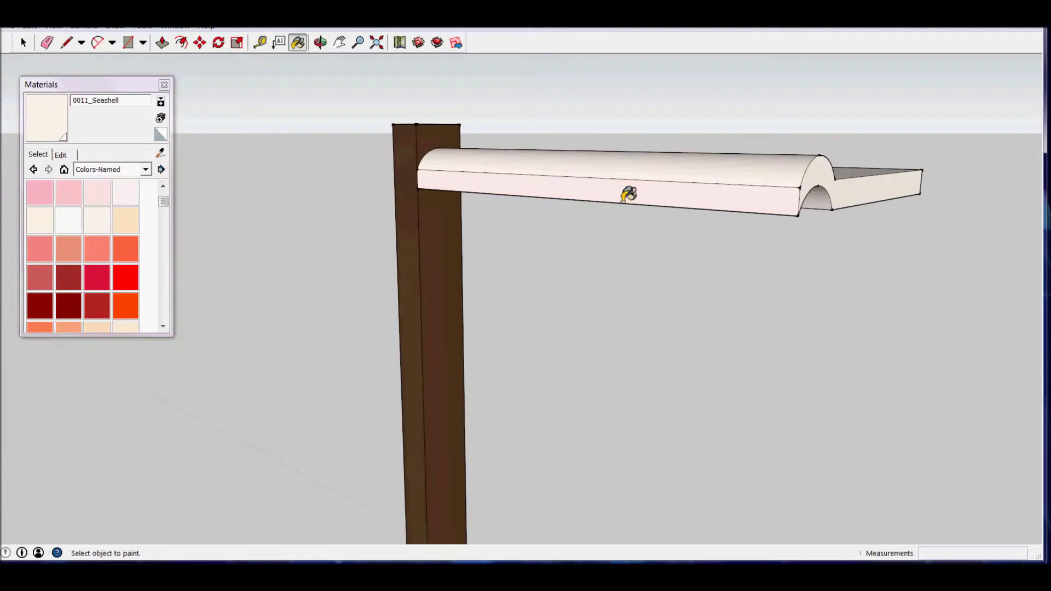
pyautogui.moveTo(257, 293)
pyautogui.mouseDown()
pyautogui.moveTo(537, 406)
pyautogui.moveTo(453, 304)
pyautogui.mouseUp()
pyautogui.scroll(5, 542, 370)
pyautogui.press('h')
pyautogui.scroll(5, 462, 110)
pyautogui.moveTo(462, 110); pyautogui.dragTo(328, 164, button='middle')
pyautogui.click(145, 169)
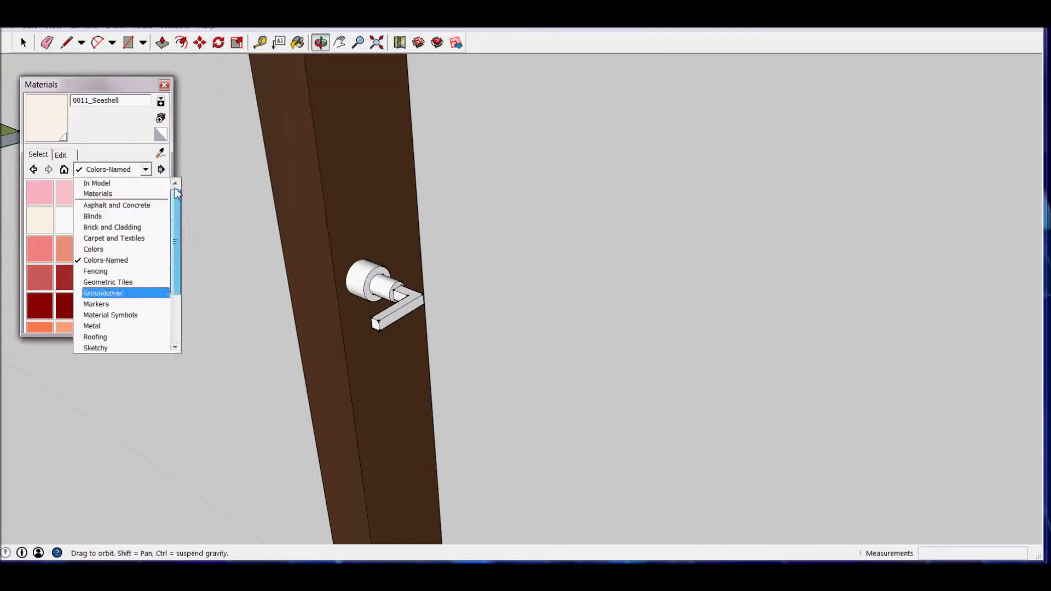
pyautogui.click(98, 181)
pyautogui.click(68, 251)
pyautogui.click(380, 281)
# Zoom out and orbit to a near-level view with the house beside the post.
pyautogui.moveTo(380, 323)
pyautogui.mouseDown(button='middle')
pyautogui.moveTo(411, 246)
pyautogui.moveTo(237, 359)
pyautogui.mouseUp(button='middle')
pyautogui.press('z')
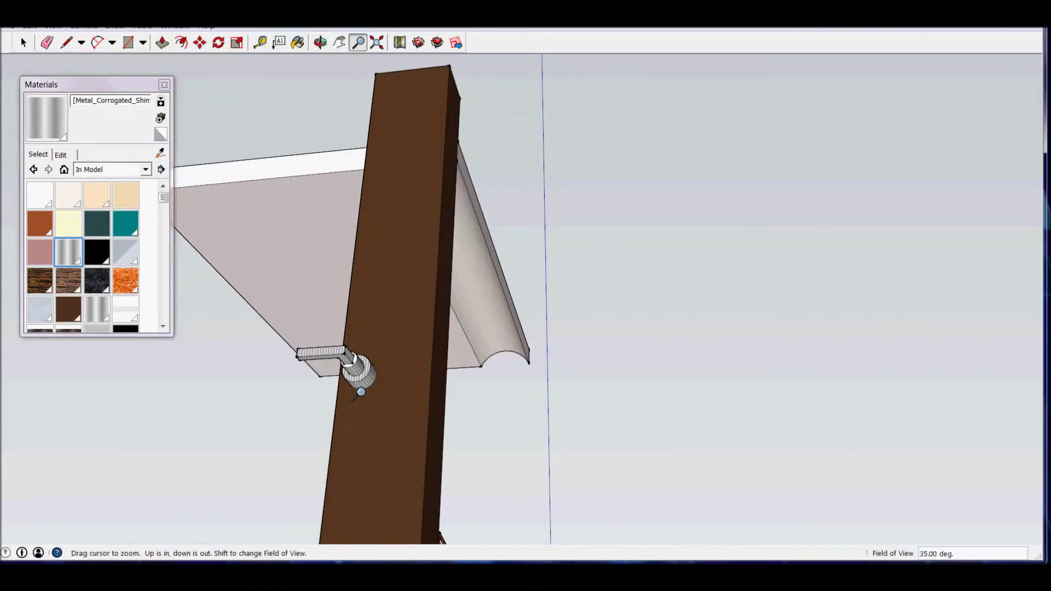
pyautogui.scroll(-2, 361, 391)
pyautogui.scroll(-1, 361, 392)
pyautogui.scroll(-5, 383, 356)
pyautogui.scroll(2, 425, 313)
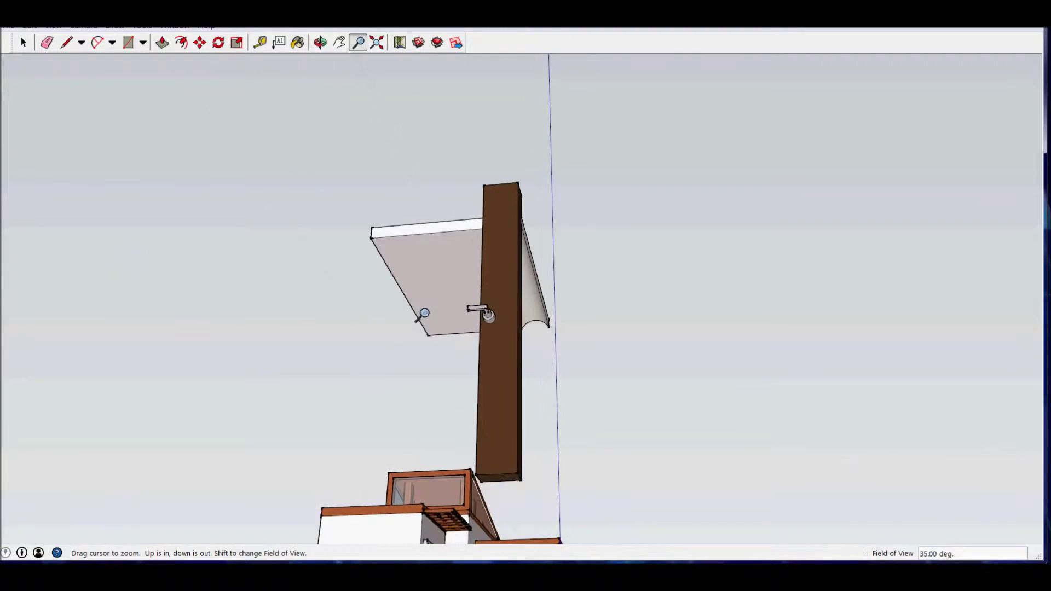
pyautogui.moveTo(421, 317); pyautogui.dragTo(794, 467, button='middle')
pyautogui.moveTo(664, 379); pyautogui.dragTo(531, 368, button='middle')
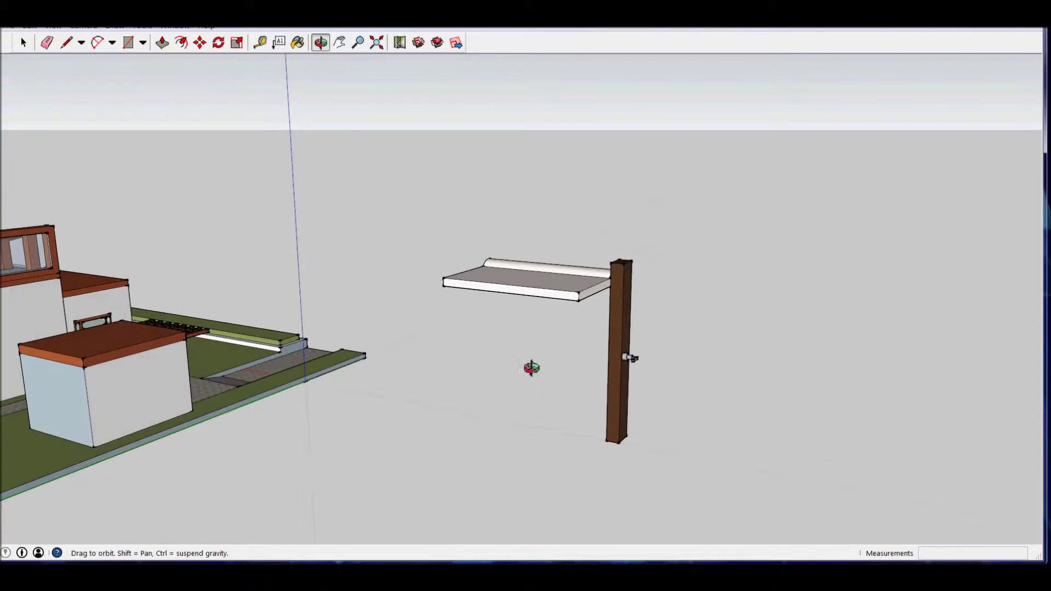
# Make the shelf and post one component and move it toward the house.
pyautogui.press('g')
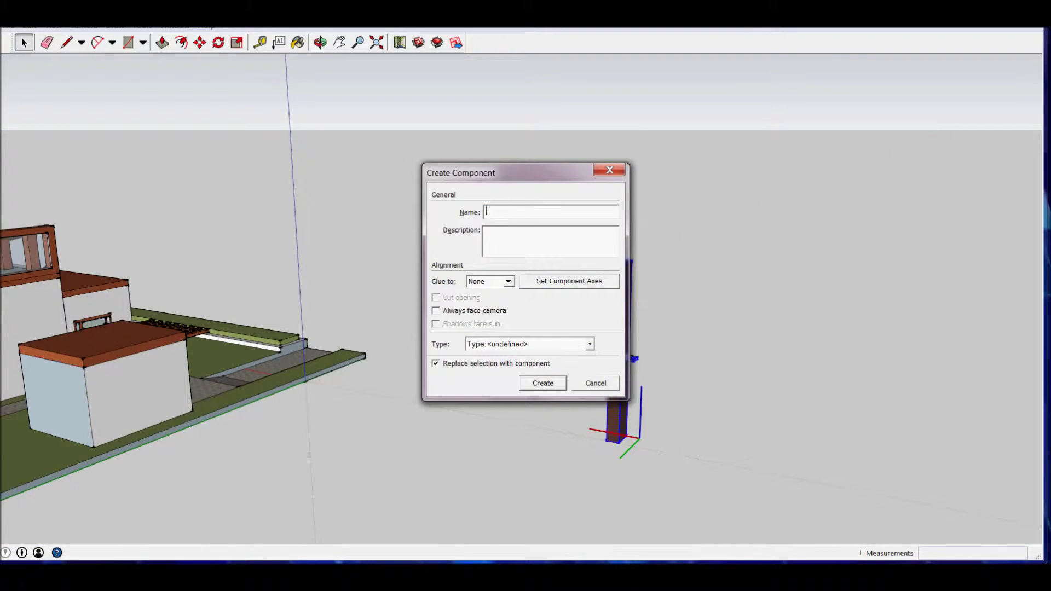
pyautogui.write('pool umbrella')
pyautogui.click(532, 386)
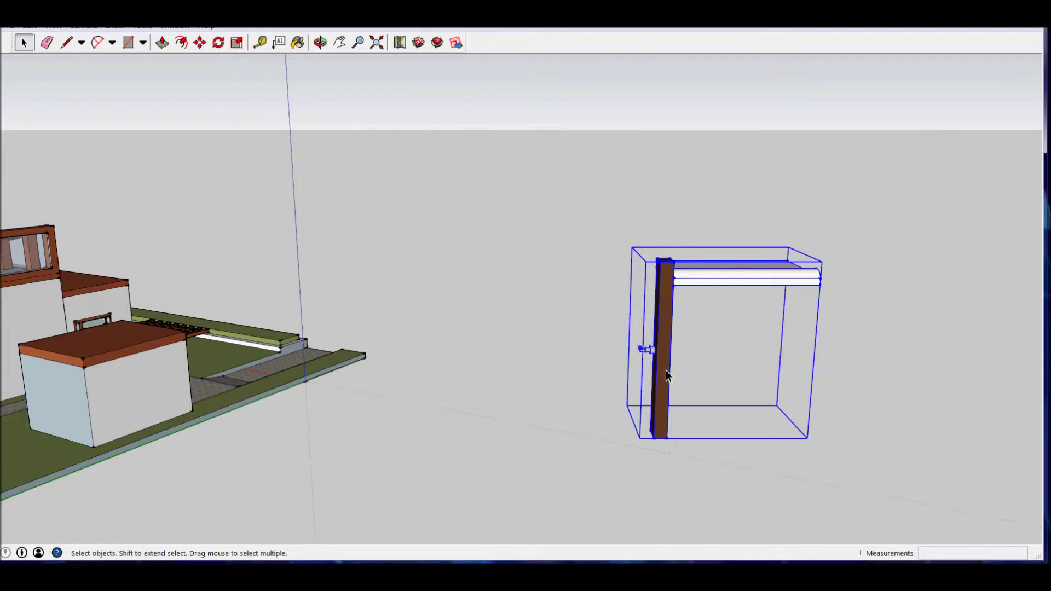
pyautogui.moveTo(626, 384); pyautogui.dragTo(110, 475)
pyautogui.scroll(-3, 257, 460)
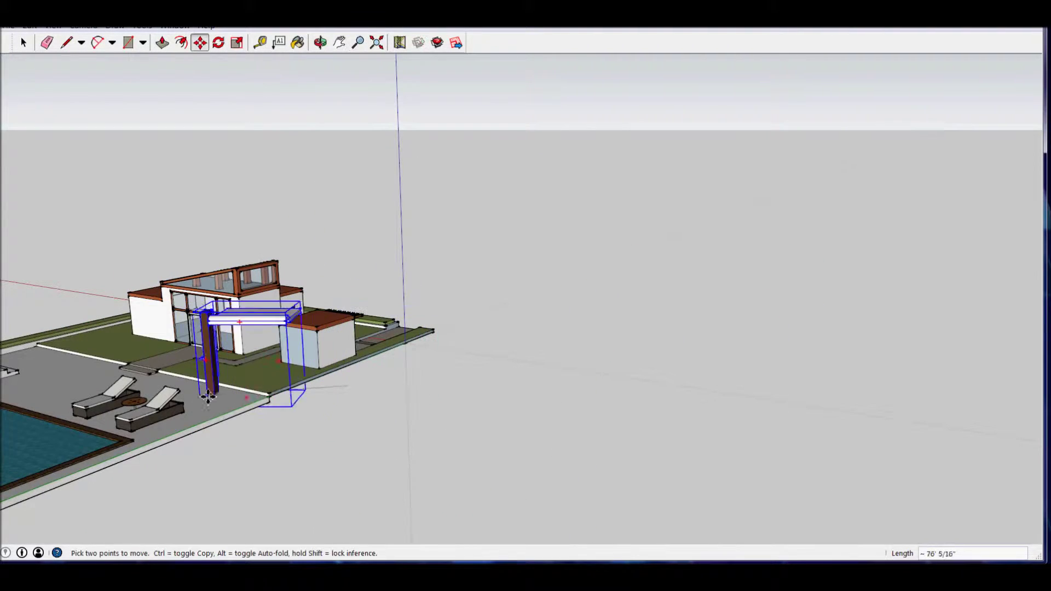
pyautogui.scroll(3, 209, 412)
pyautogui.keyDown('shift'); pyautogui.moveTo(184, 289); pyautogui.dragTo(553, 434, button='middle'); pyautogui.keyUp('shift')
# Rotate the component upright beside the lounge chairs, undoing one unwanted extra rotation.
pyautogui.press('s')
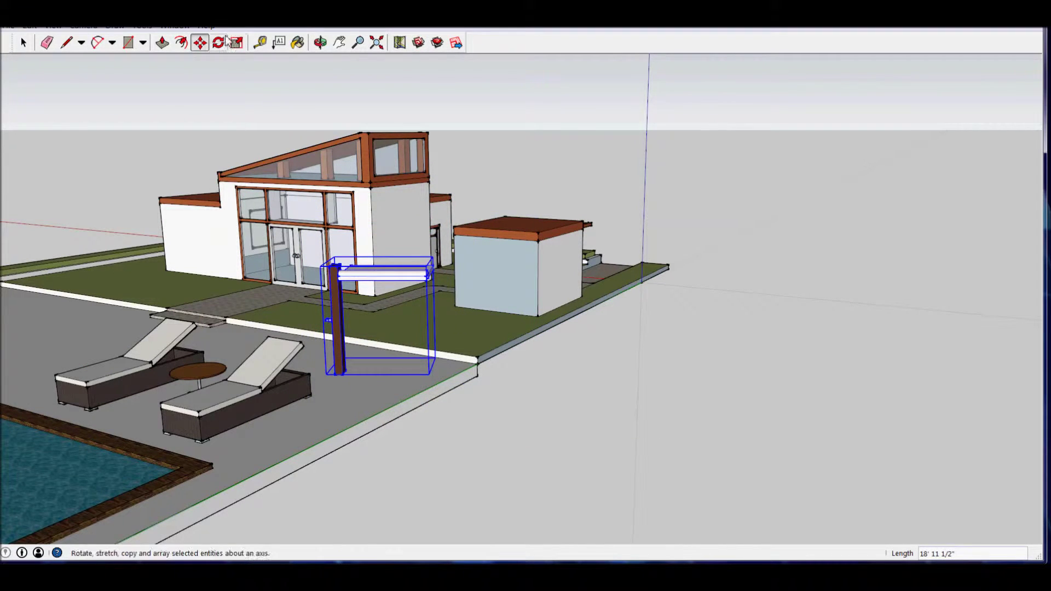
pyautogui.click(388, 422)
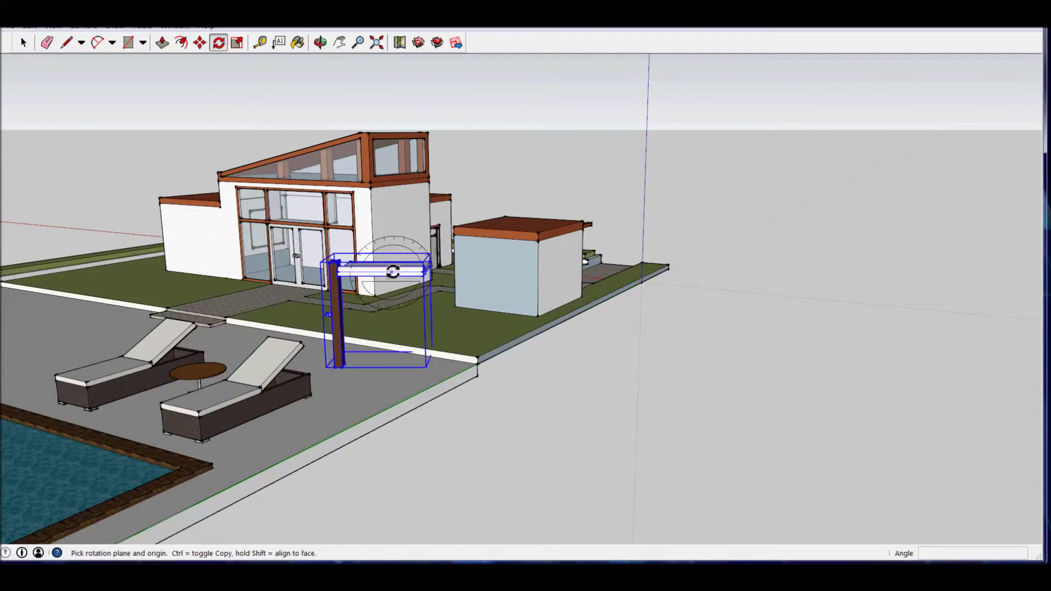
pyautogui.moveTo(378, 372); pyautogui.dragTo(383, 390)
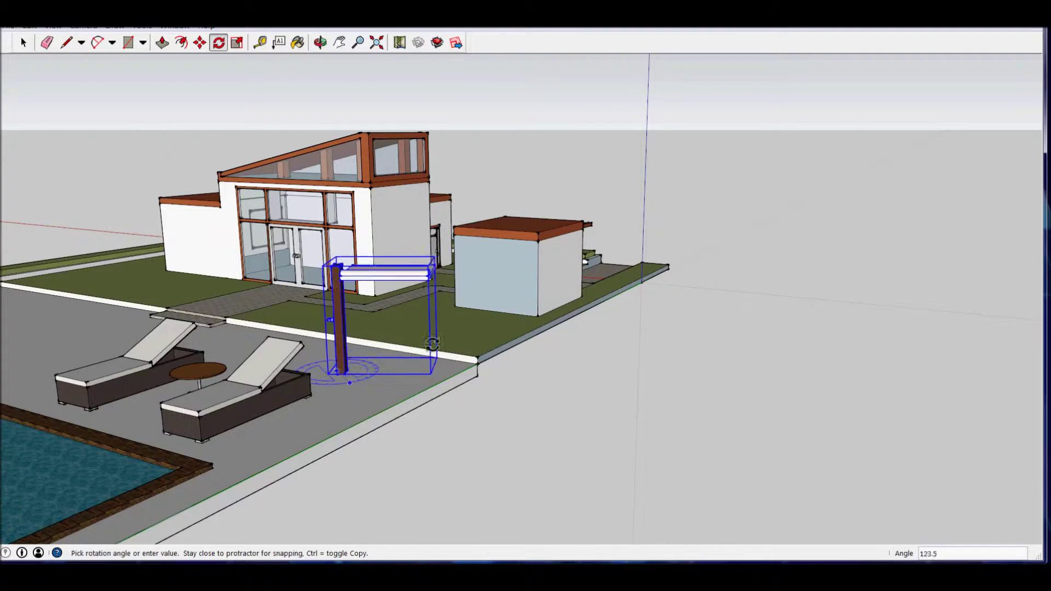
pyautogui.moveTo(361, 392); pyautogui.dragTo(446, 298, button='middle')
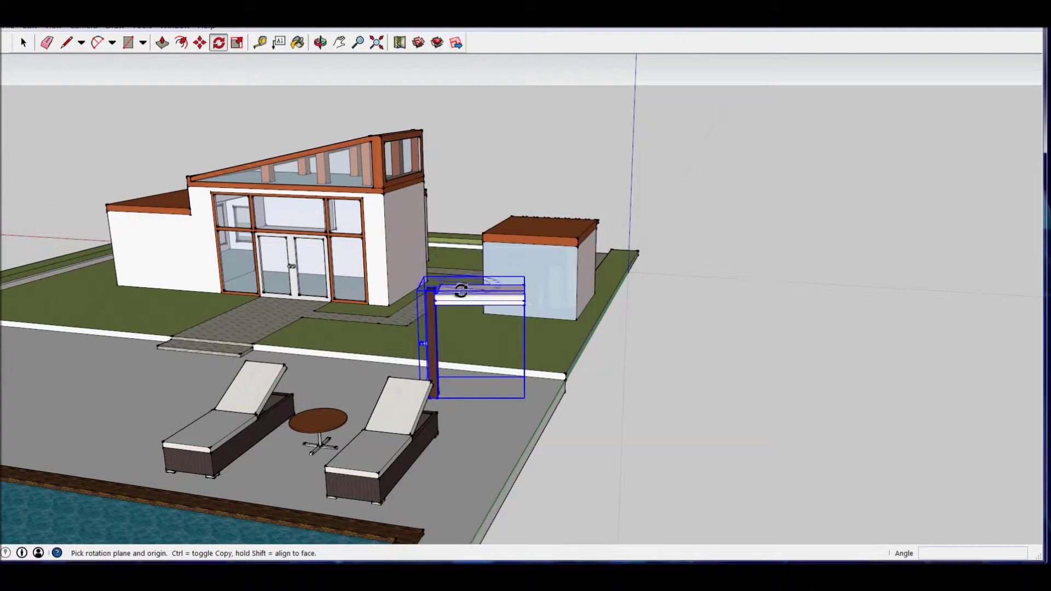
pyautogui.click(487, 356)
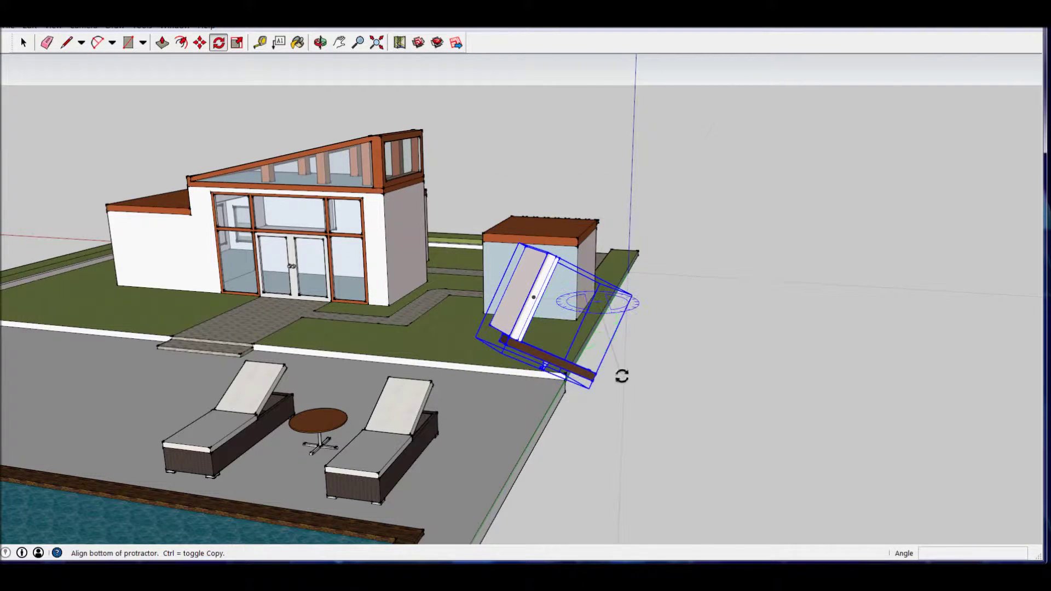
pyautogui.click(658, 463)
pyautogui.click(572, 433)
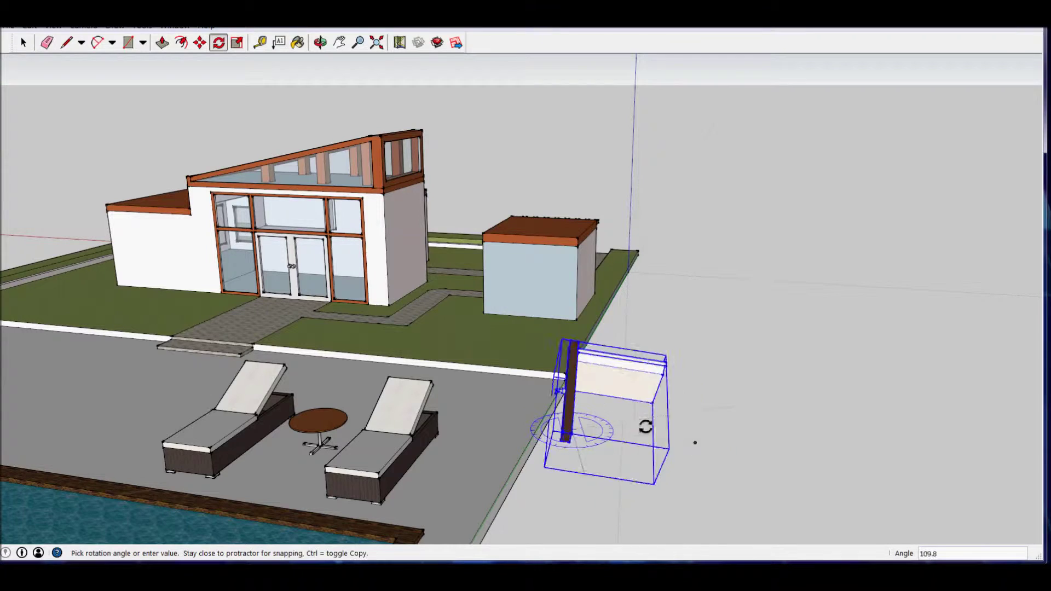
pyautogui.press('Escape')
pyautogui.hotkey('ctrl', 'z')
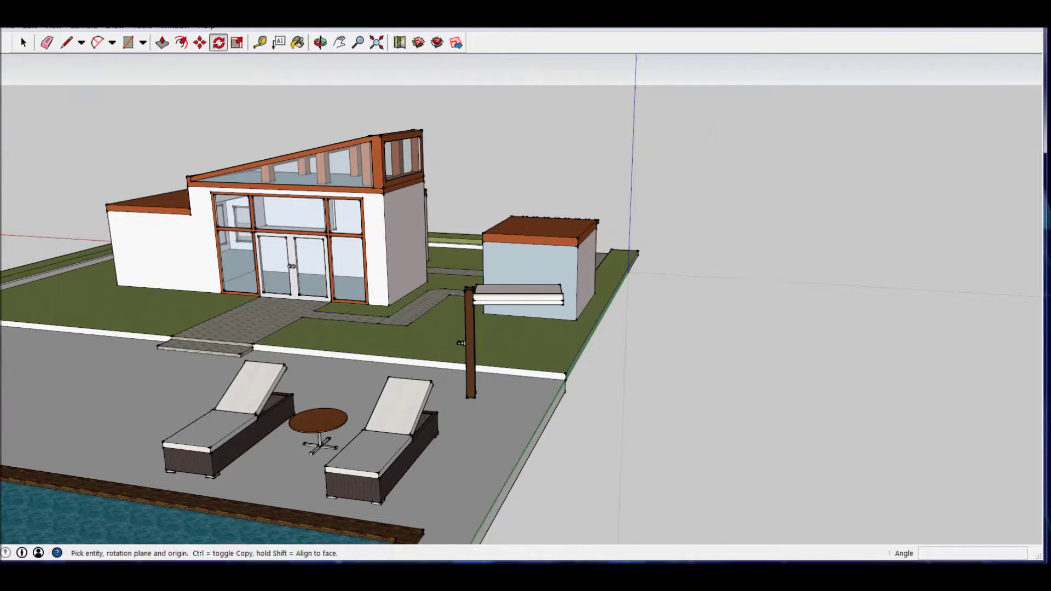
pyautogui.scroll(-5, 461, 343)
pyautogui.moveTo(480, 462); pyautogui.dragTo(885, 378, button='middle')
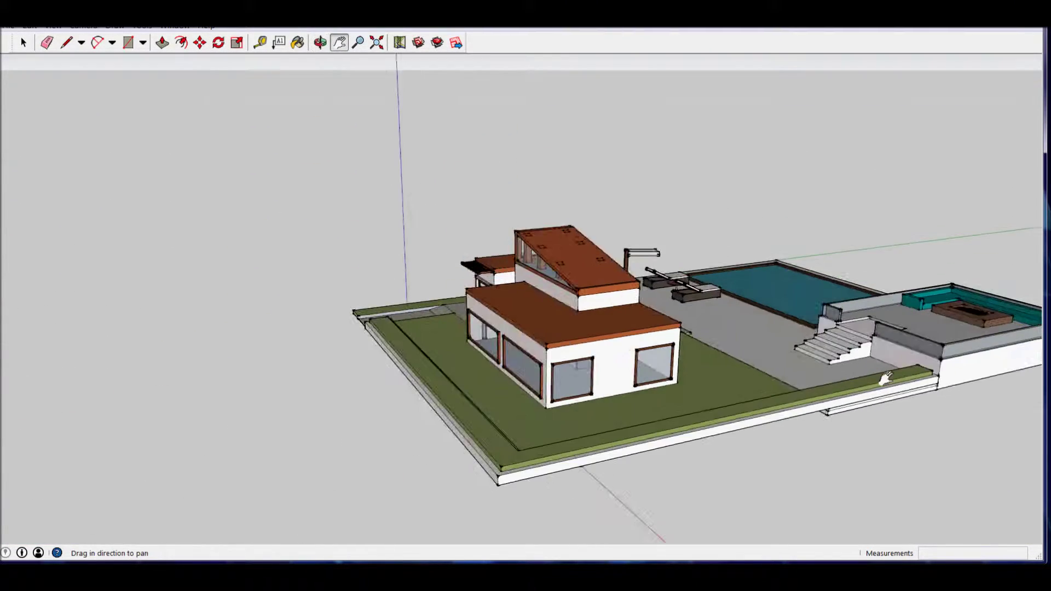
# Navigate to the raised terrace and place the bar table beside the fire pit.
pyautogui.moveTo(885, 378); pyautogui.dragTo(466, 350)
pyautogui.moveTo(465, 350)
pyautogui.mouseDown(button='middle')
pyautogui.moveTo(548, 328)
pyautogui.moveTo(680, 404)
pyautogui.moveTo(887, 404)
pyautogui.mouseUp(button='middle')
pyautogui.scroll(3, 563, 312)
pyautogui.scroll(2, 546, 342)
pyautogui.scroll(3, 887, 404)
pyautogui.moveTo(736, 155)
pyautogui.keyDown('shift'); pyautogui.mouseDown(button='middle')
pyautogui.moveTo(497, 322)
pyautogui.moveTo(396, 102)
pyautogui.mouseUp(button='middle'); pyautogui.keyUp('shift')
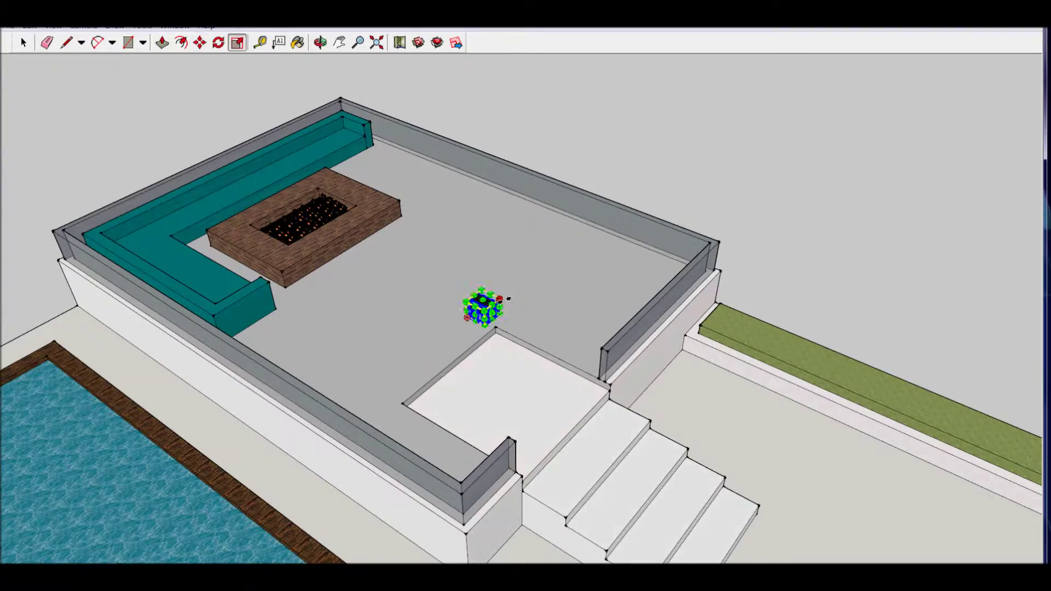
pyautogui.click(575, 225)
# Orbit around the table, pull back to the house and pool, and select the shelf-and-post component.
pyautogui.moveTo(546, 337); pyautogui.dragTo(539, 382, button='middle')
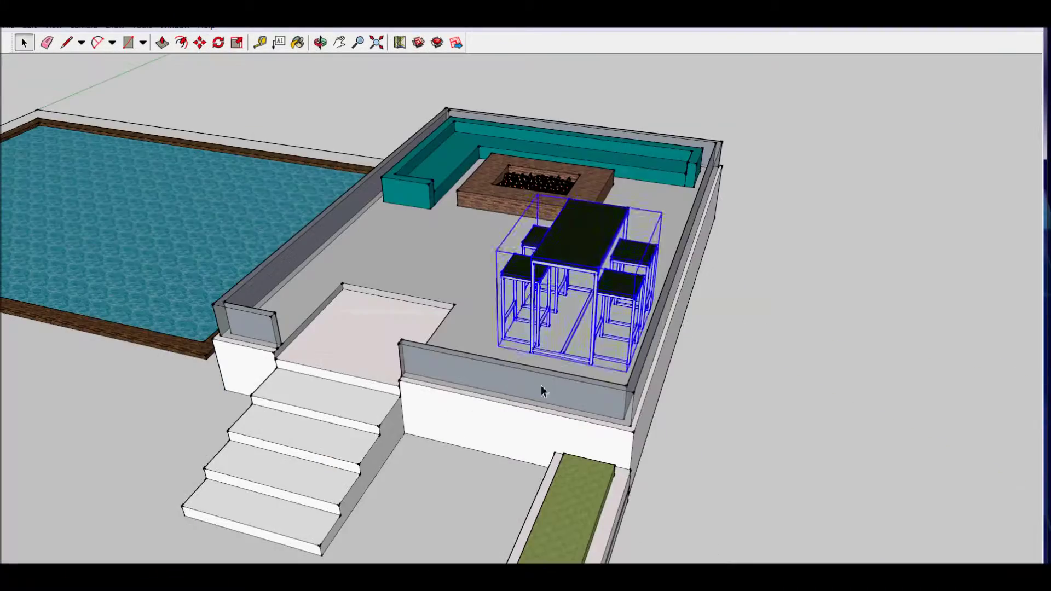
pyautogui.moveTo(586, 263)
pyautogui.mouseDown(button='middle')
pyautogui.moveTo(742, 321)
pyautogui.moveTo(650, 394)
pyautogui.moveTo(530, 347)
pyautogui.moveTo(570, 385)
pyautogui.moveTo(446, 282)
pyautogui.mouseUp(button='middle')
pyautogui.scroll(-3, 382, 497)
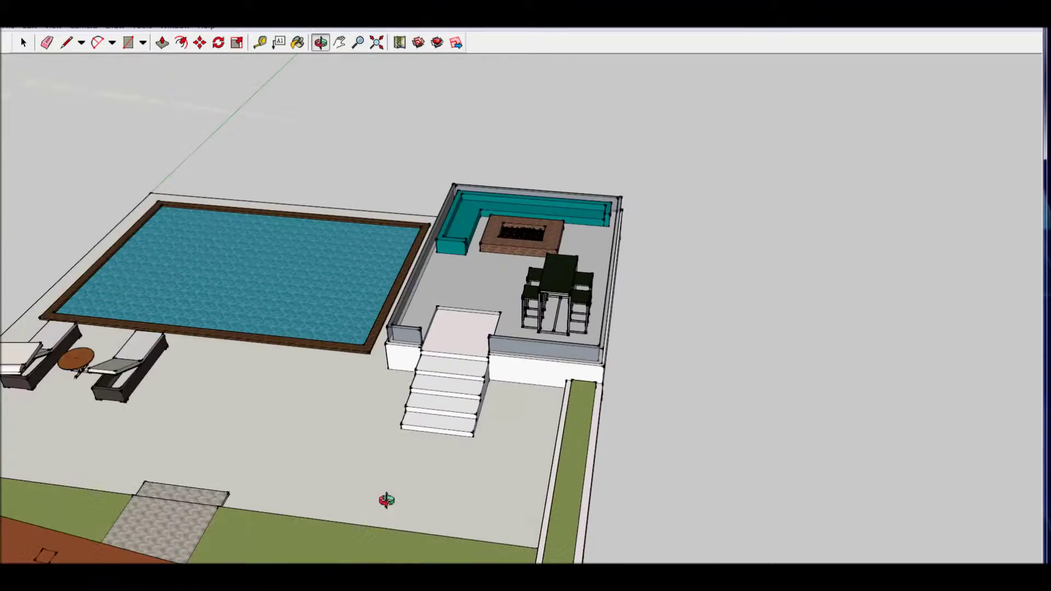
pyautogui.moveTo(382, 497); pyautogui.dragTo(602, 328, button='middle')
pyautogui.keyDown('shift'); pyautogui.moveTo(711, 269); pyautogui.dragTo(653, 279, button='middle'); pyautogui.keyUp('shift')
pyautogui.scroll(3, 725, 94)
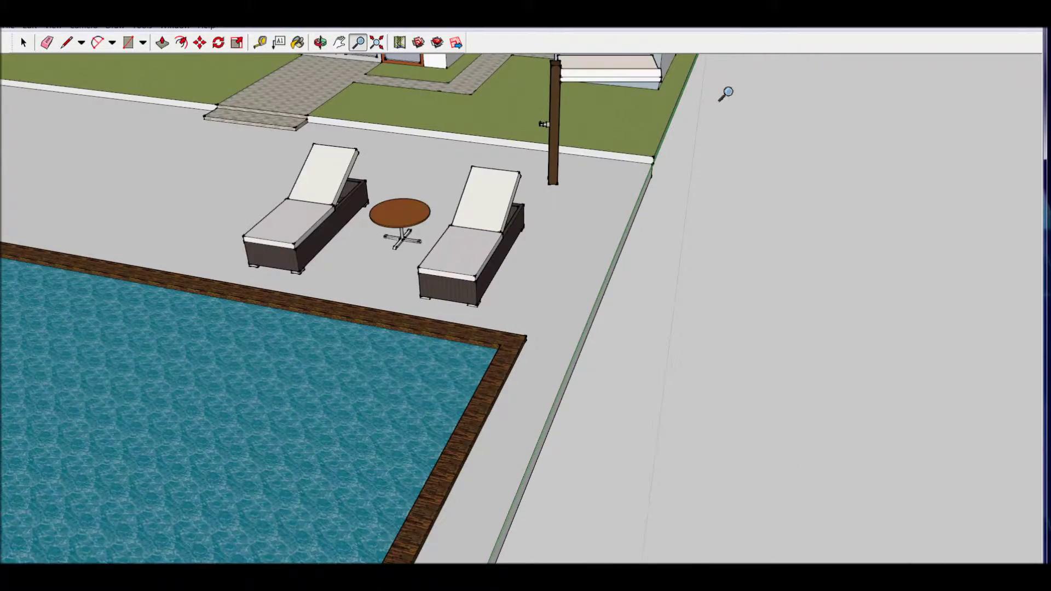
pyautogui.scroll(-5, 603, 312)
pyautogui.scroll(4, 493, 246)
pyautogui.press('space')
pyautogui.click(438, 263)
# Browse the editing, display and tools menus, choosing the angle-measuring tool.
pyautogui.click(53, 25)
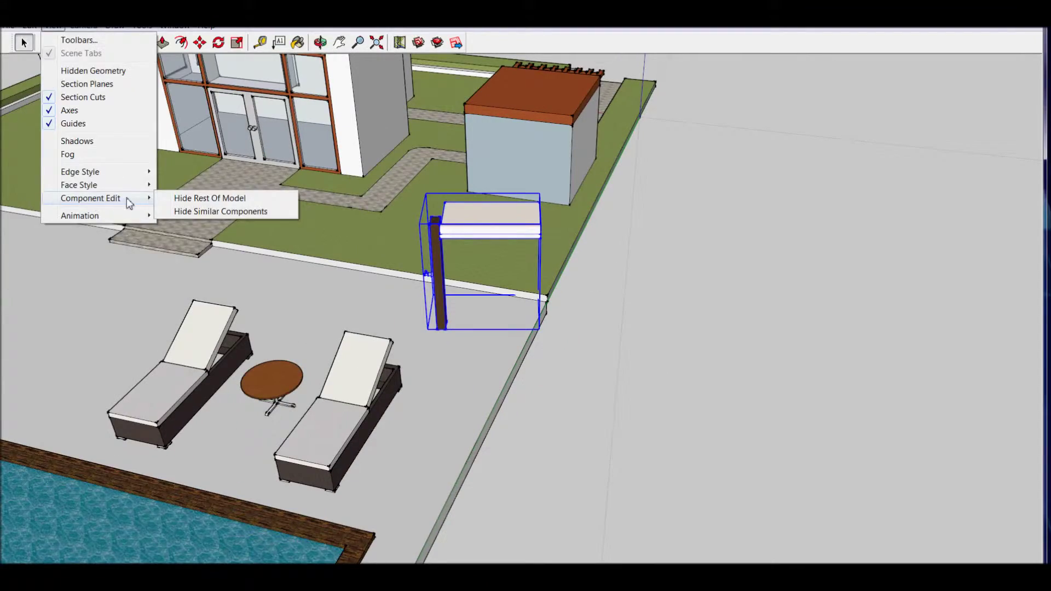
pyautogui.moveTo(29, 25)
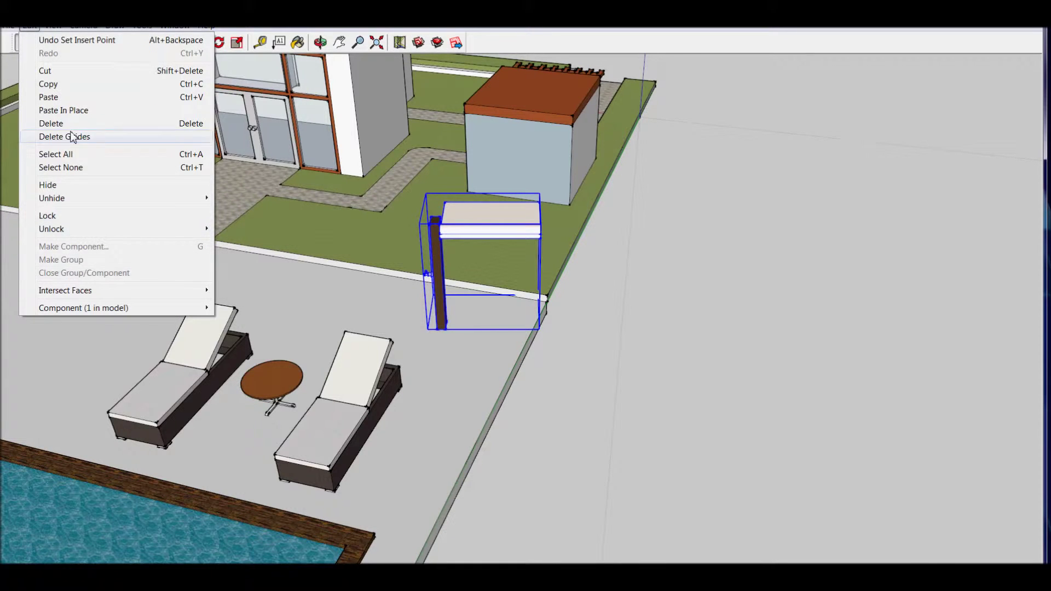
pyautogui.click(162, 205)
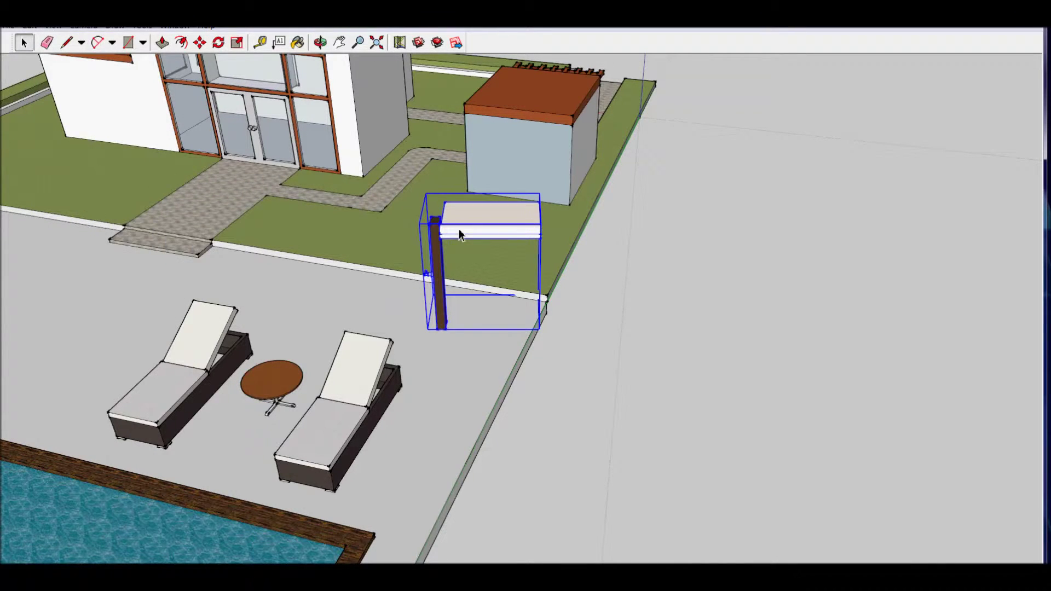
pyautogui.click(53, 26)
pyautogui.click(191, 198)
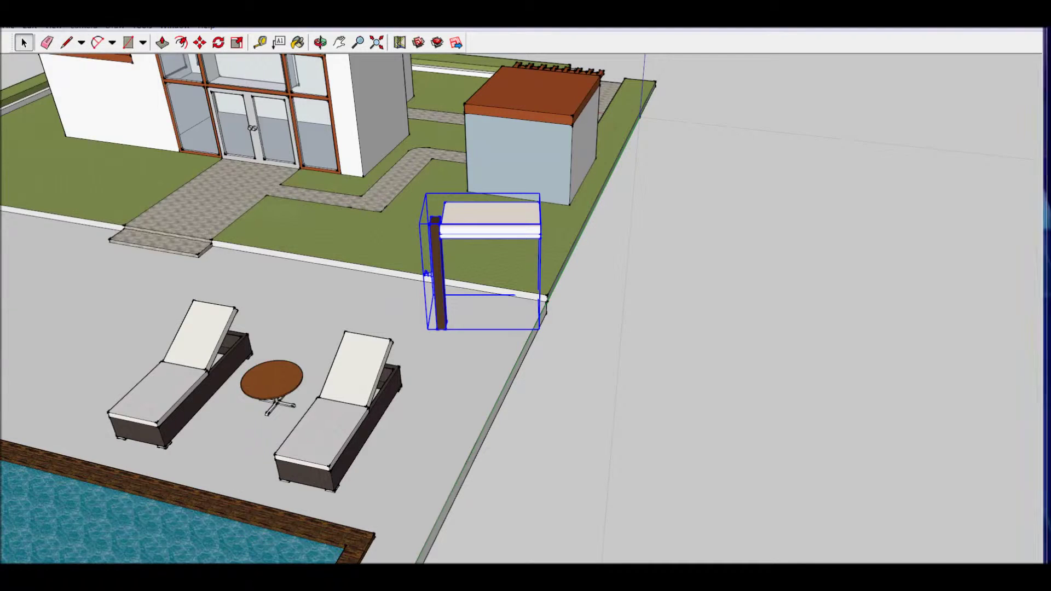
pyautogui.click(83, 26)
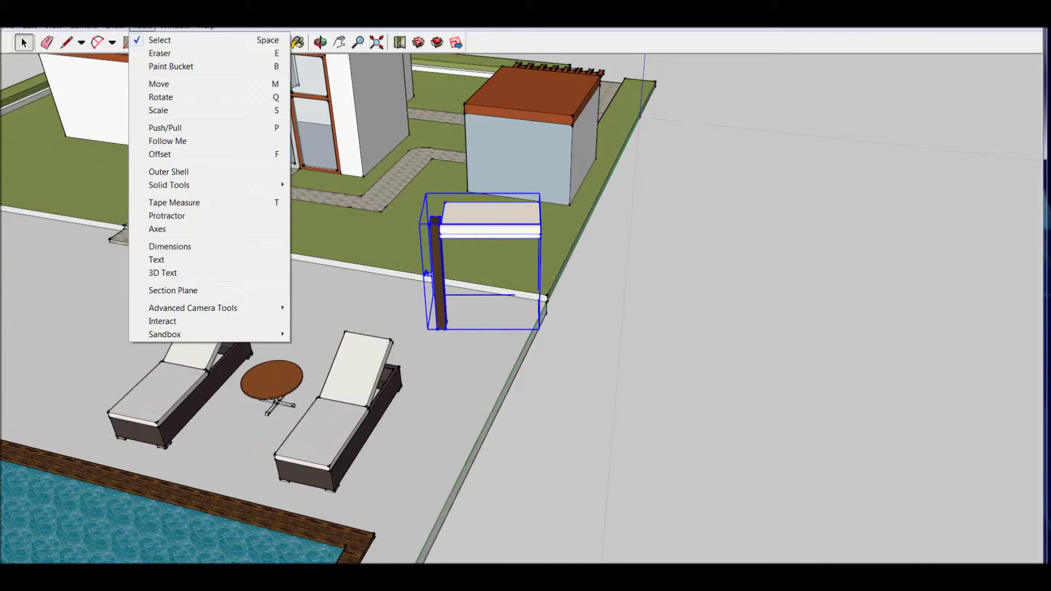
pyautogui.click(167, 216)
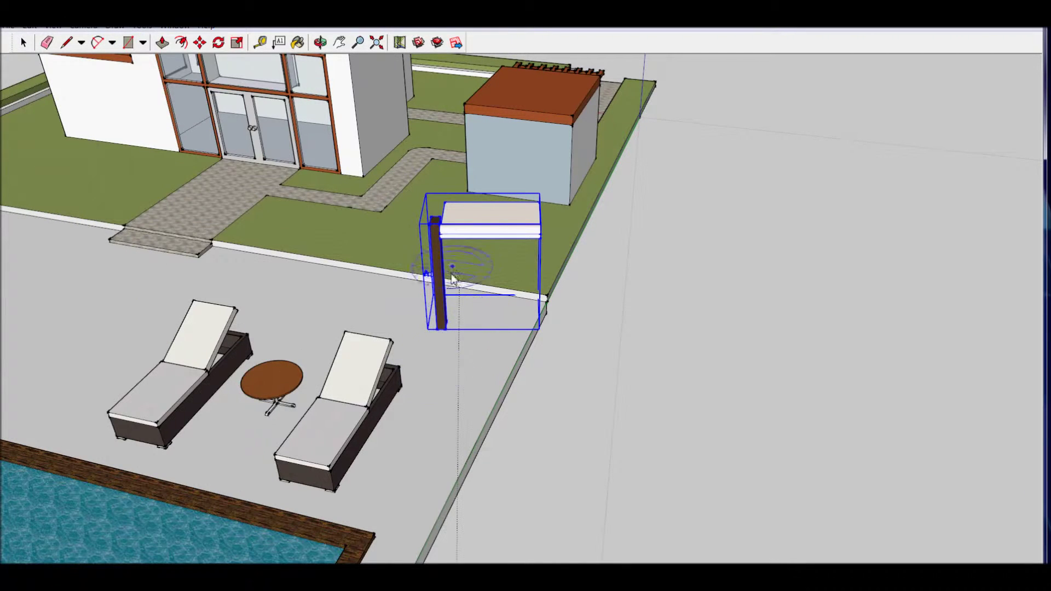
# Move the shelf-and-post component beside the lounge chairs, then undo that move.
pyautogui.press('m')
pyautogui.moveTo(441, 322); pyautogui.dragTo(149, 315)
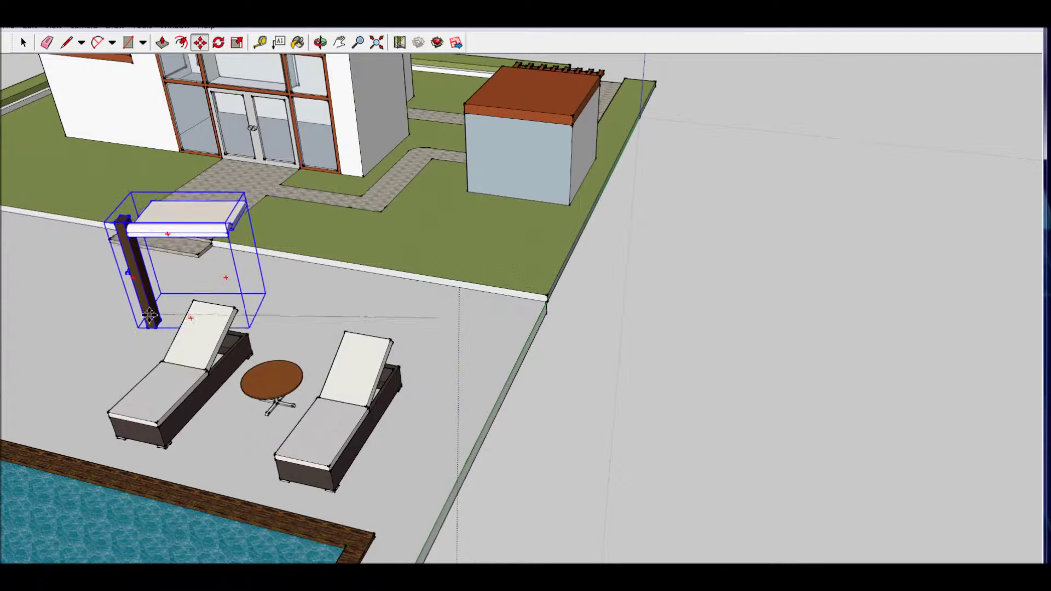
pyautogui.click(358, 42)
pyautogui.scroll(-10, 361, 219)
pyautogui.scroll(10, 361, 219)
pyautogui.click(53, 25)
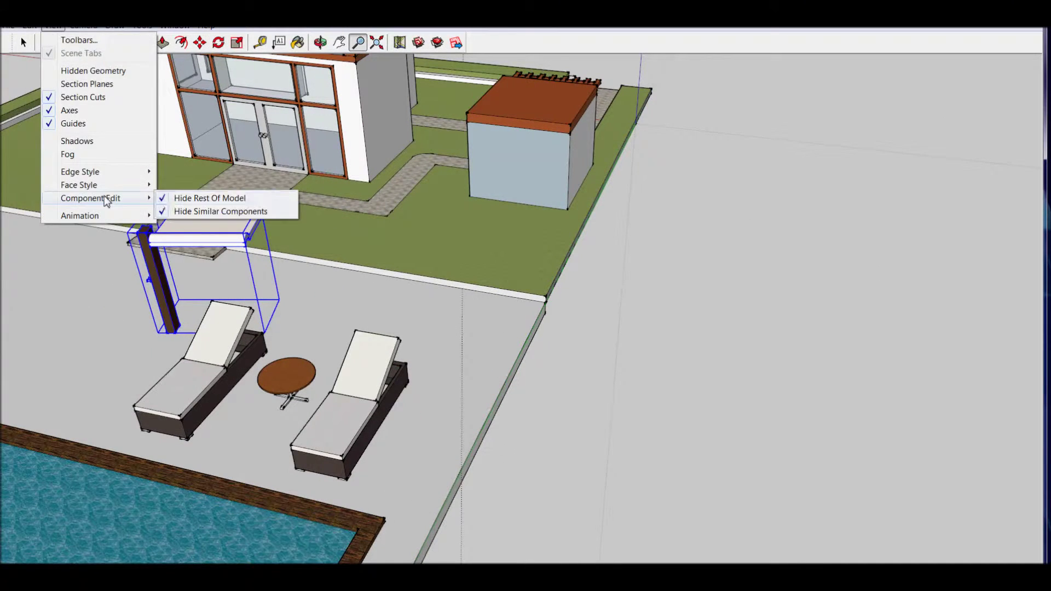
pyautogui.click(11, 26)
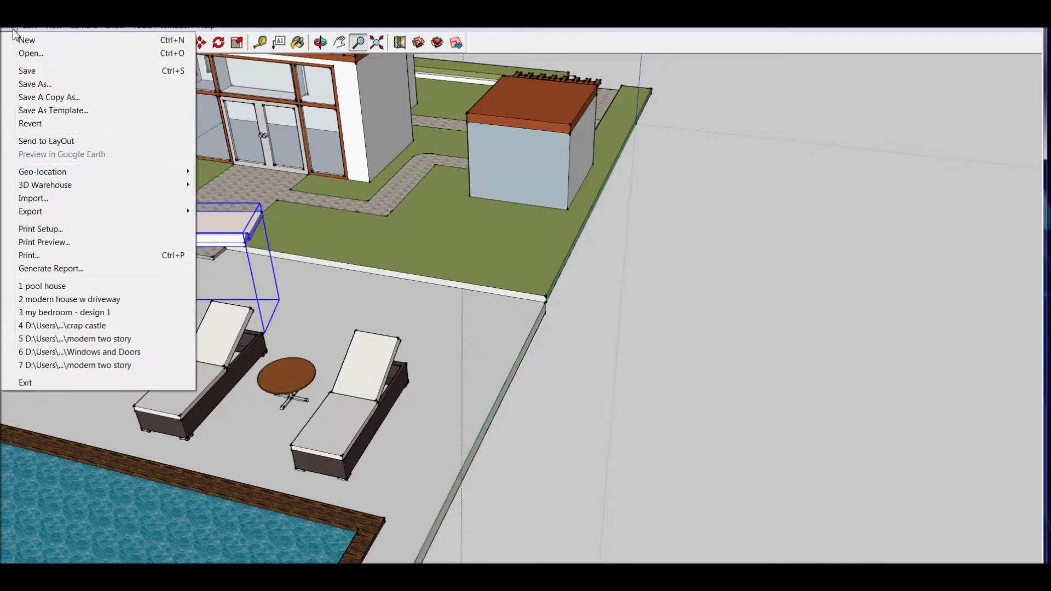
pyautogui.click(30, 40)
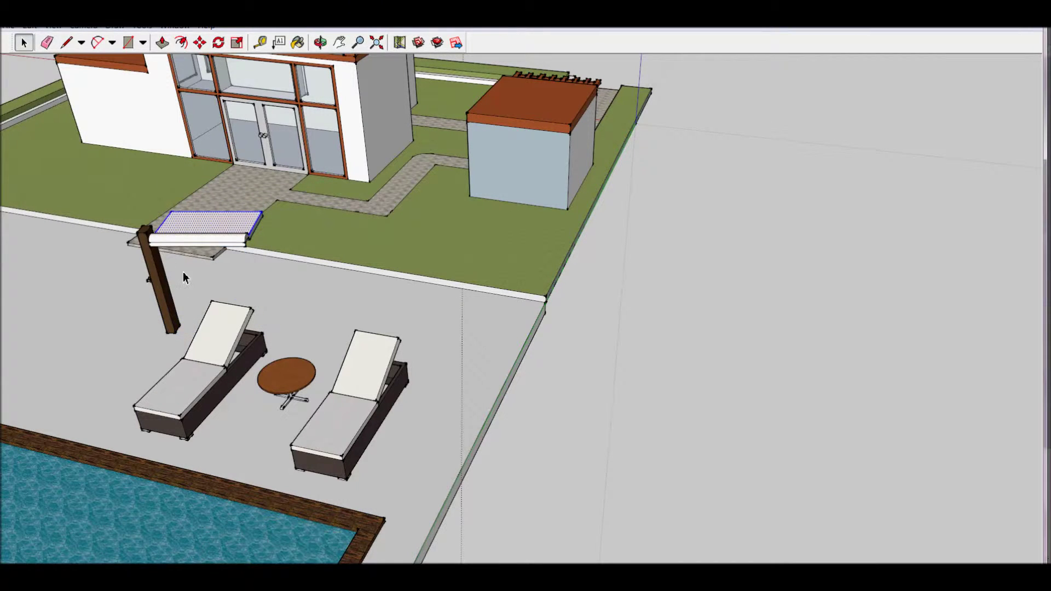
# Select the shelf piece and drop it on open ground to the right.
pyautogui.click(186, 303)
pyautogui.click(638, 304)
pyautogui.rightClick(674, 276)
pyautogui.press('Escape')
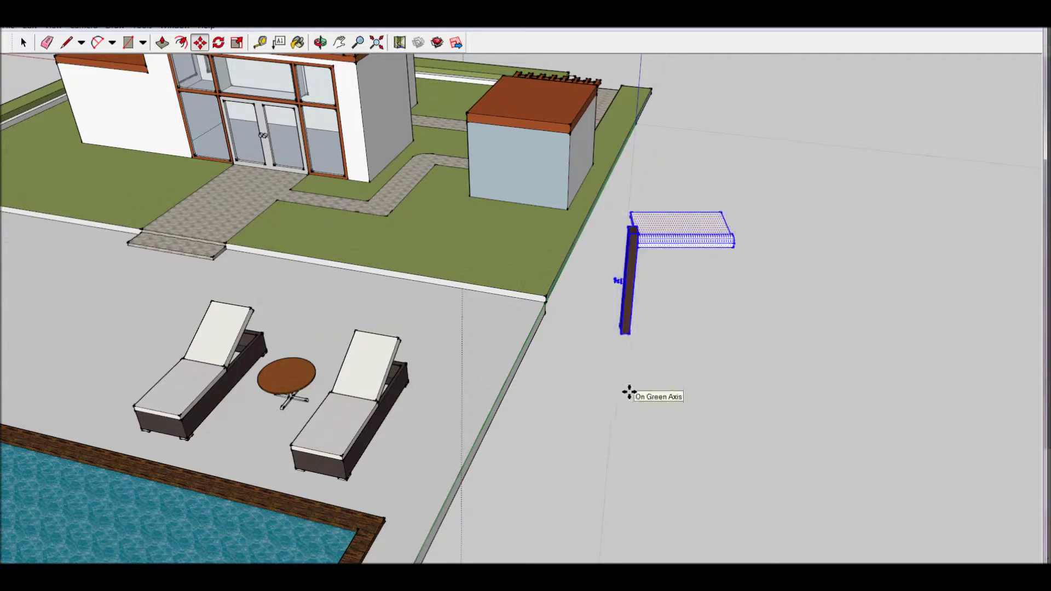
pyautogui.click(583, 419)
pyautogui.moveTo(612, 404)
pyautogui.mouseDown(button='middle')
pyautogui.moveTo(934, 347)
pyautogui.moveTo(701, 258)
pyautogui.mouseUp(button='middle')
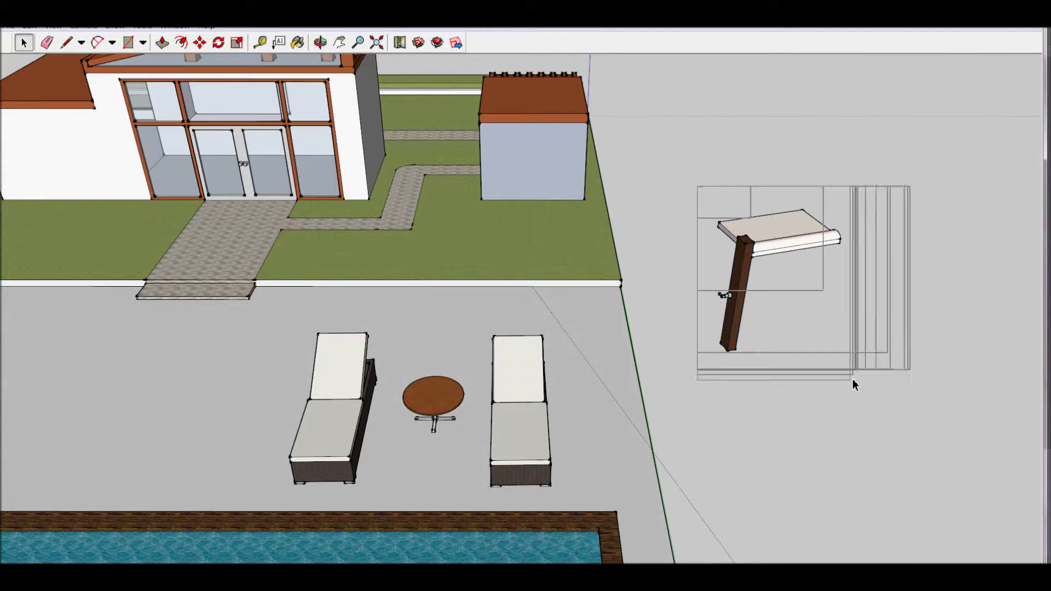
# Make the whole post-and-shelf piece a component named 'p', replacing the existing definition.
pyautogui.moveTo(888, 377); pyautogui.dragTo(888, 378)
pyautogui.press('g')
pyautogui.write('p')
pyautogui.click(543, 382)
pyautogui.click(544, 322)
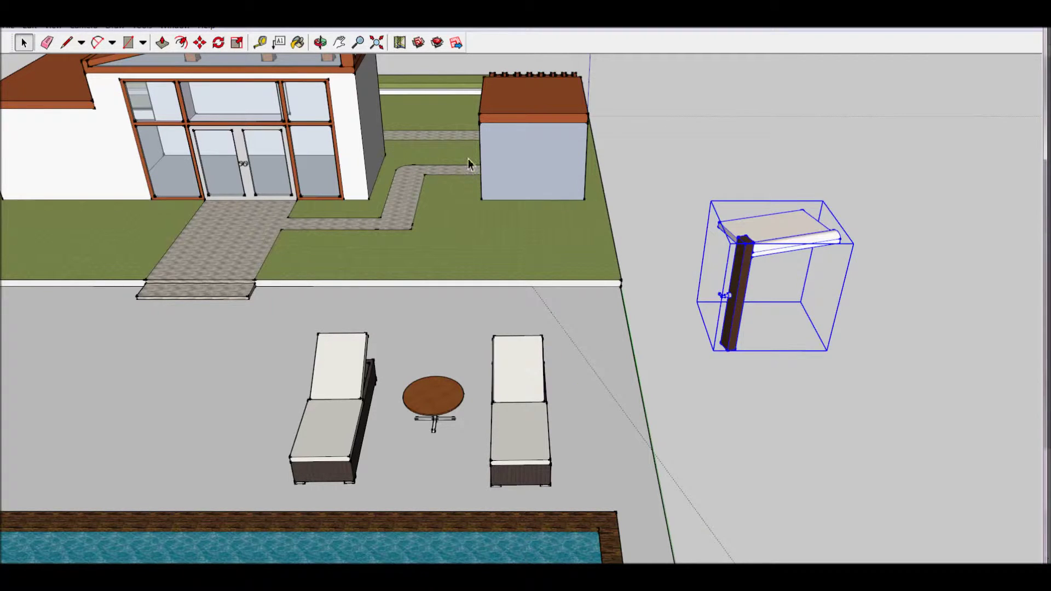
# Rotate the umbrella to a new angle and move it beside the lounge chairs.
pyautogui.press('Escape')
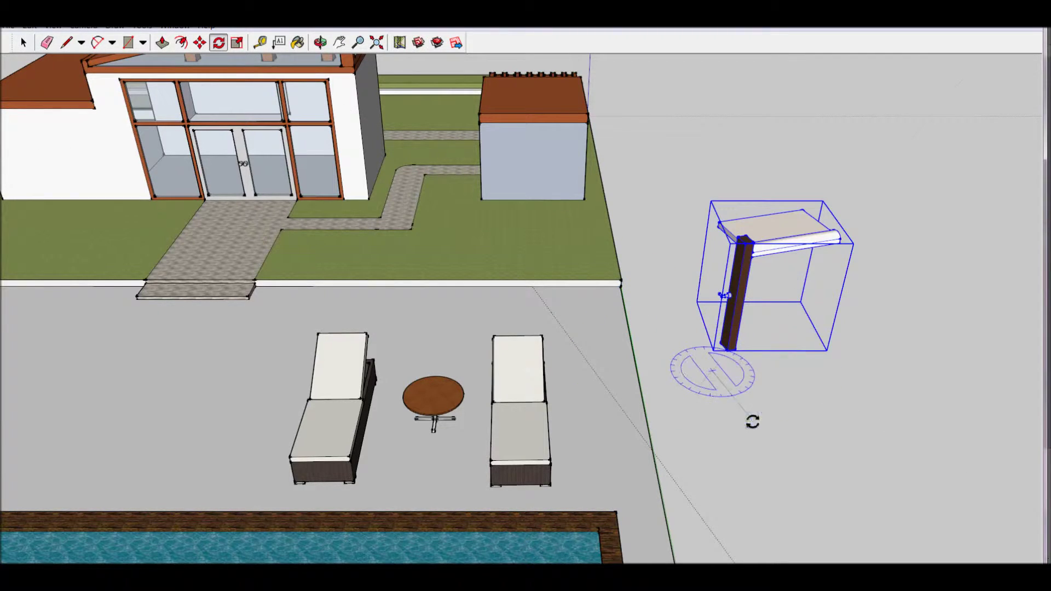
pyautogui.click(727, 395)
pyautogui.click(677, 202)
pyautogui.press('m')
pyautogui.moveTo(706, 328); pyautogui.dragTo(576, 294)
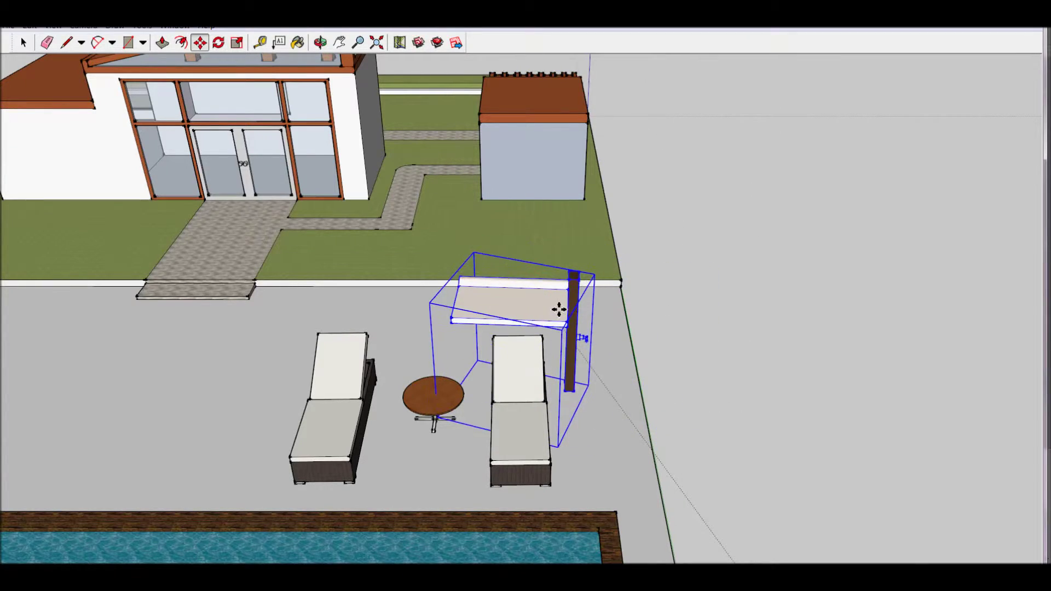
pyautogui.press('o')
pyautogui.moveTo(565, 284)
pyautogui.mouseDown()
pyautogui.moveTo(469, 218)
pyautogui.moveTo(463, 276)
pyautogui.mouseUp()
pyautogui.press('o')
pyautogui.moveTo(540, 476)
pyautogui.mouseDown()
pyautogui.moveTo(251, 493)
pyautogui.moveTo(582, 364)
pyautogui.mouseUp()
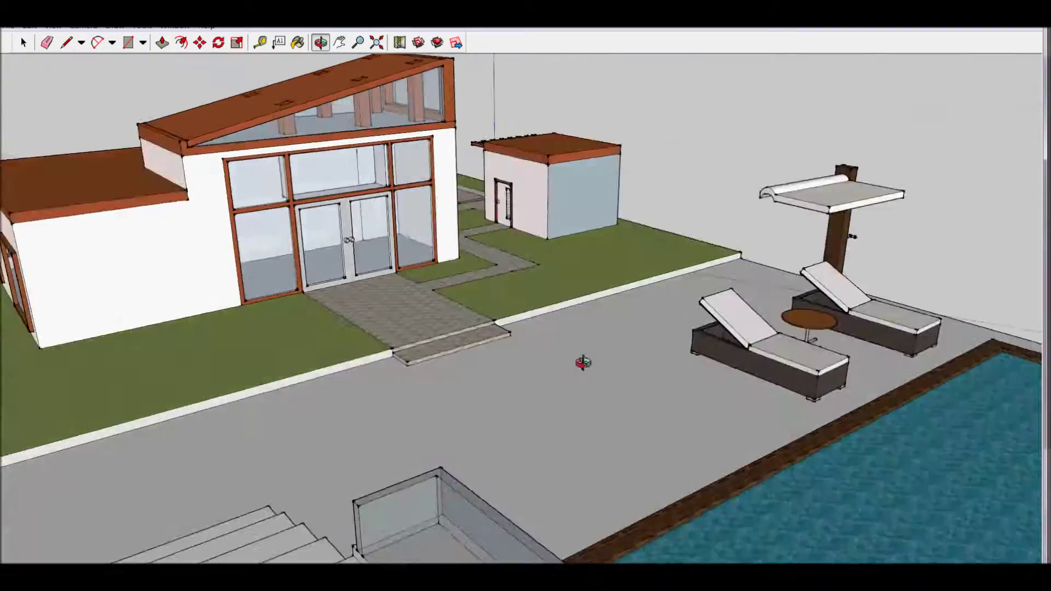
pyautogui.press('z')
pyautogui.scroll(-3, 102, 96)
# Orbit and zoom around the site toward the terrace steps, glass doors and pool.
pyautogui.moveTo(411, 182); pyautogui.dragTo(315, 388, button='middle')
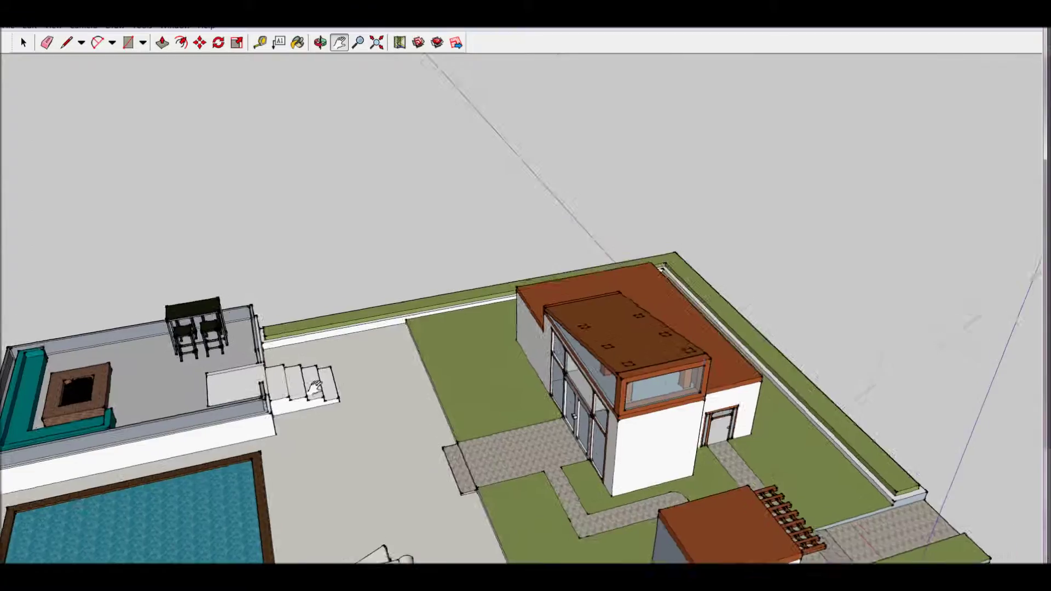
pyautogui.scroll(3, 404, 141)
pyautogui.moveTo(403, 140); pyautogui.dragTo(317, 279, button='middle')
pyautogui.scroll(2, 346, 418)
pyautogui.moveTo(347, 419)
pyautogui.mouseDown(button='middle')
pyautogui.moveTo(718, 230)
pyautogui.moveTo(187, 368)
pyautogui.moveTo(454, 347)
pyautogui.mouseUp(button='middle')
pyautogui.scroll(3, 718, 230)
pyautogui.scroll(-3, 718, 230)
pyautogui.keyDown('shift'); pyautogui.moveTo(454, 348); pyautogui.dragTo(464, 342, button='middle'); pyautogui.keyUp('shift')
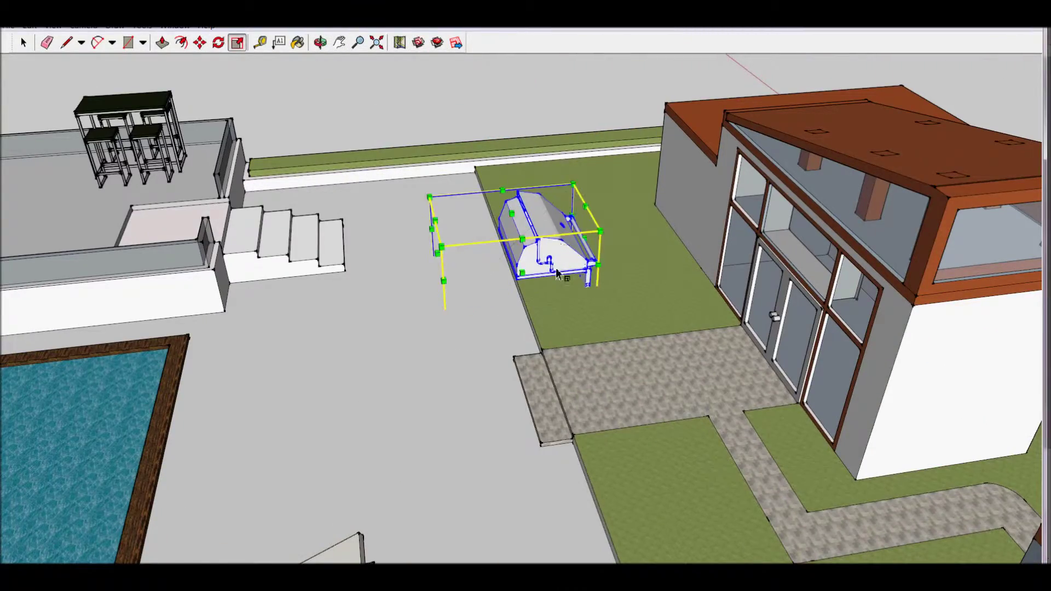
pyautogui.scroll(-5, 557, 192)
# Face the white terrace wall head-on with the Line tool active.
pyautogui.moveTo(206, 312)
pyautogui.mouseDown(button='middle')
pyautogui.moveTo(225, 163)
pyautogui.moveTo(356, 300)
pyautogui.moveTo(459, 135)
pyautogui.moveTo(173, 236)
pyautogui.moveTo(363, 204)
pyautogui.moveTo(575, 301)
pyautogui.mouseUp(button='middle')
pyautogui.scroll(2, 375, 324)
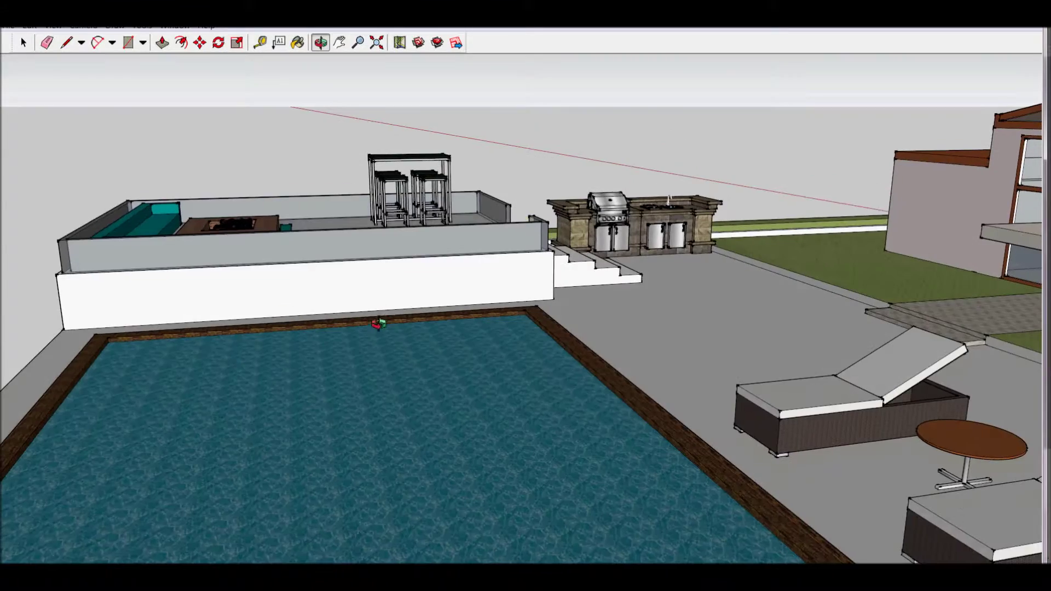
pyautogui.scroll(3, 263, 249)
pyautogui.moveTo(263, 249); pyautogui.dragTo(544, 242, button='middle')
pyautogui.scroll(-3, 544, 242)
pyautogui.press('l')
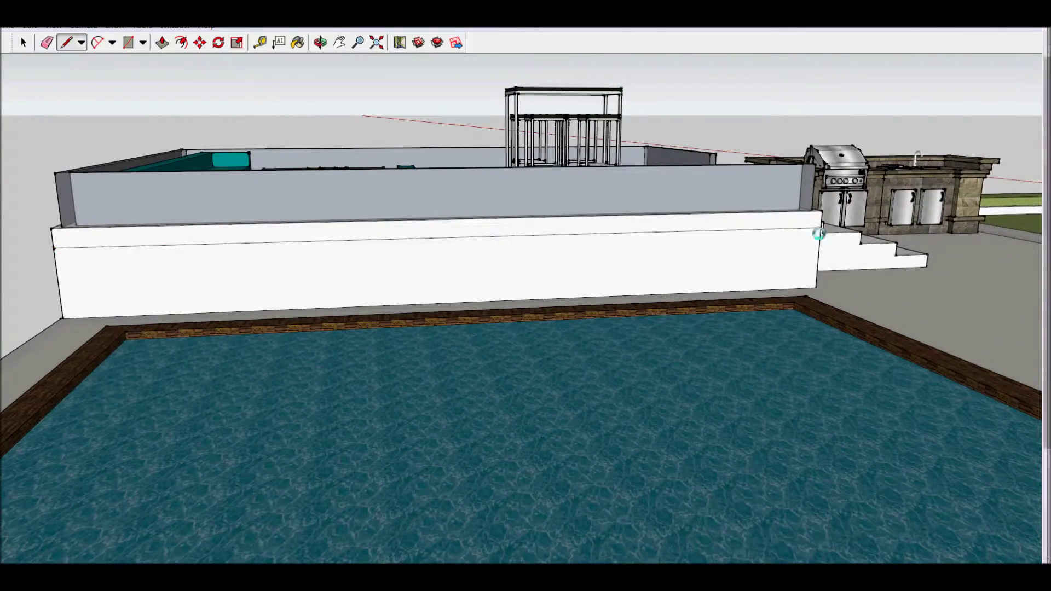
pyautogui.moveTo(199, 227); pyautogui.dragTo(394, 258, button='middle')
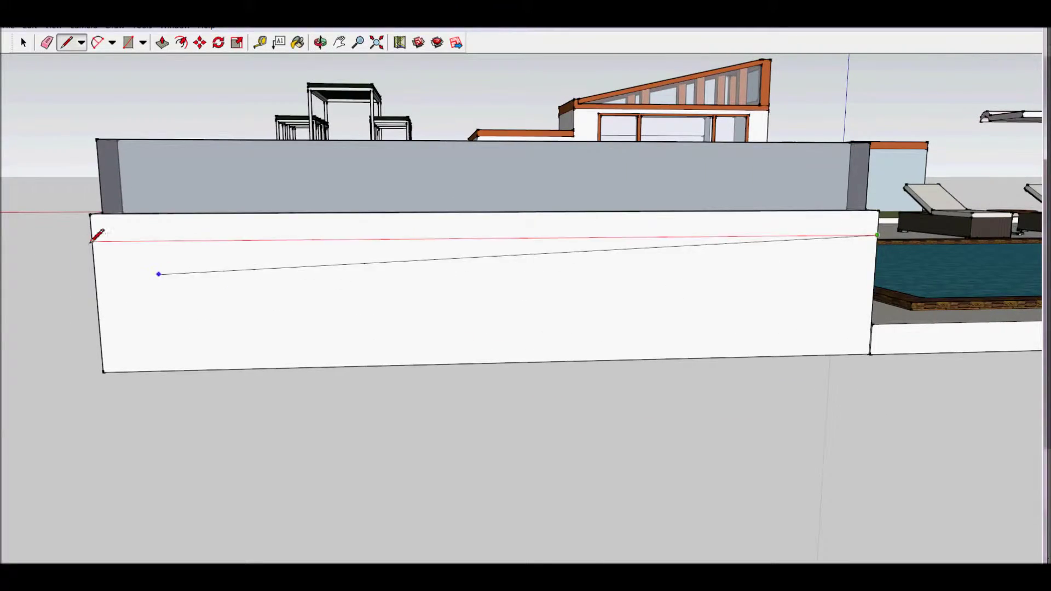
# Finish the dividing line across the terrace wall and orbit along it.
pyautogui.press('b')
pyautogui.click(200, 227)
pyautogui.moveTo(199, 227)
pyautogui.mouseDown(button='middle')
pyautogui.moveTo(634, 333)
pyautogui.moveTo(593, 394)
pyautogui.mouseUp(button='middle')
pyautogui.scroll(-3, 180, 263)
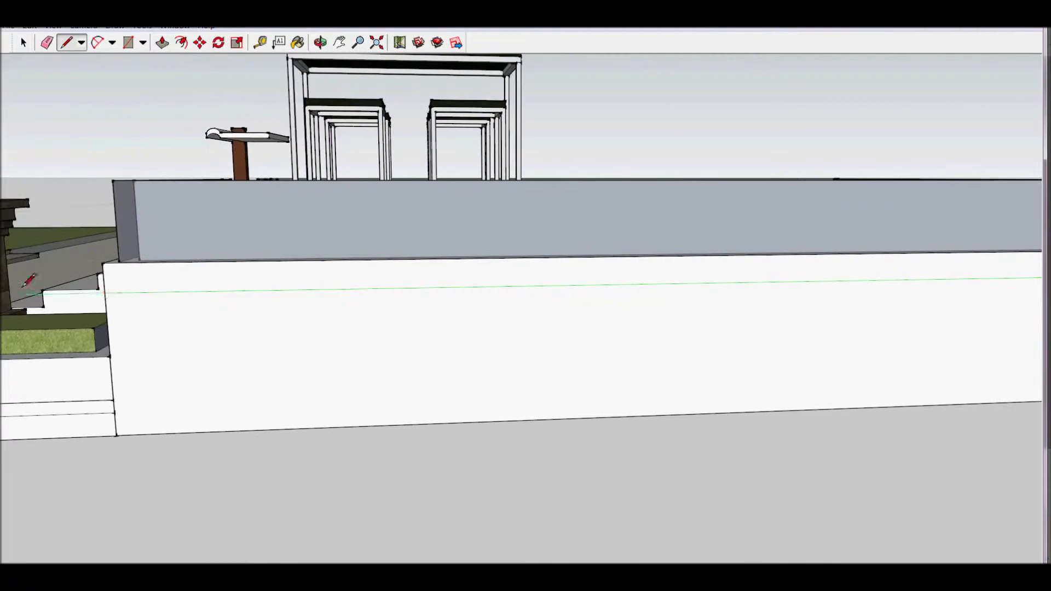
pyautogui.press('b')
pyautogui.press('o')
pyautogui.moveTo(198, 250); pyautogui.dragTo(391, 264)
# Orbit over to look down on the staircase beside the terrace wall.
pyautogui.press('l')
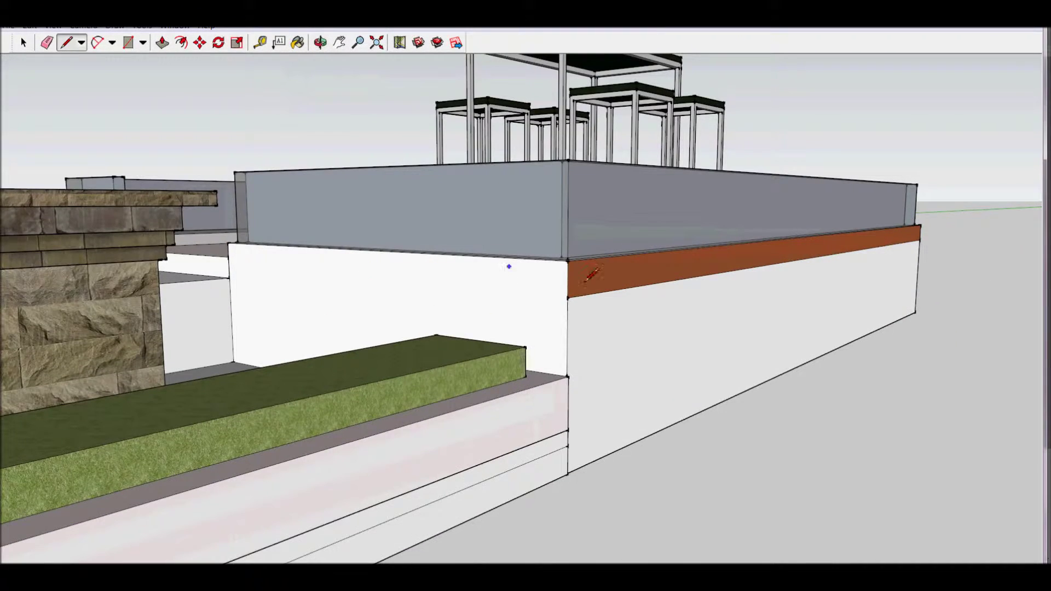
pyautogui.press('b')
pyautogui.press('o')
pyautogui.moveTo(234, 265)
pyautogui.mouseDown()
pyautogui.moveTo(352, 246)
pyautogui.moveTo(417, 307)
pyautogui.mouseUp()
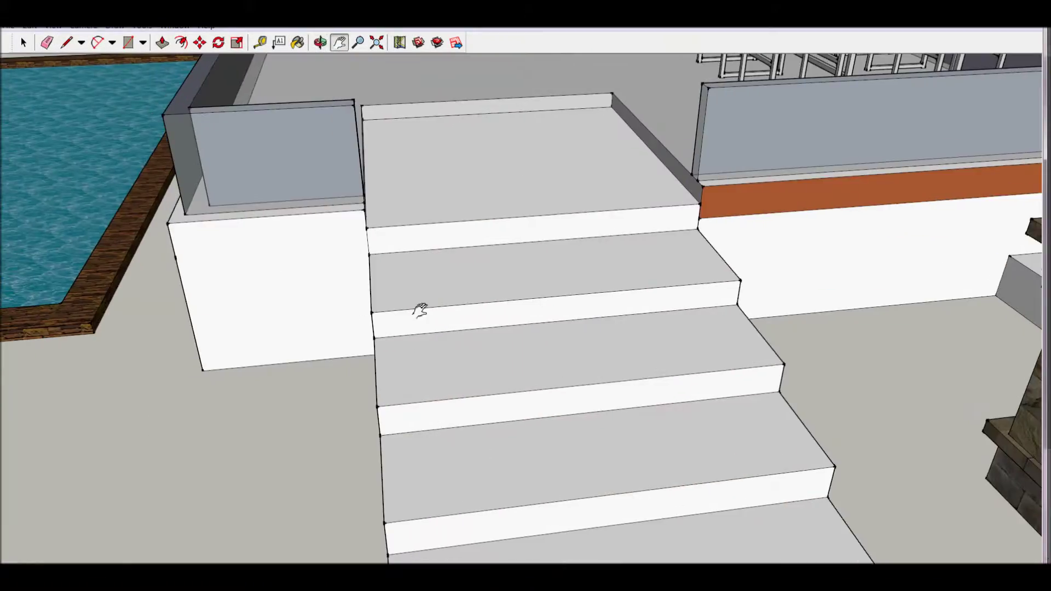
pyautogui.press('l')
pyautogui.press('o')
pyautogui.moveTo(376, 235); pyautogui.dragTo(476, 293)
pyautogui.press('b')
pyautogui.press('o')
pyautogui.moveTo(343, 164)
pyautogui.mouseDown()
pyautogui.moveTo(276, 265)
pyautogui.moveTo(387, 215)
pyautogui.moveTo(387, 202)
pyautogui.mouseUp()
# Paint the top strip of the stair-side wall 0042_Sienna, then zoom out to a side view.
pyautogui.press('space')
pyautogui.press('b')
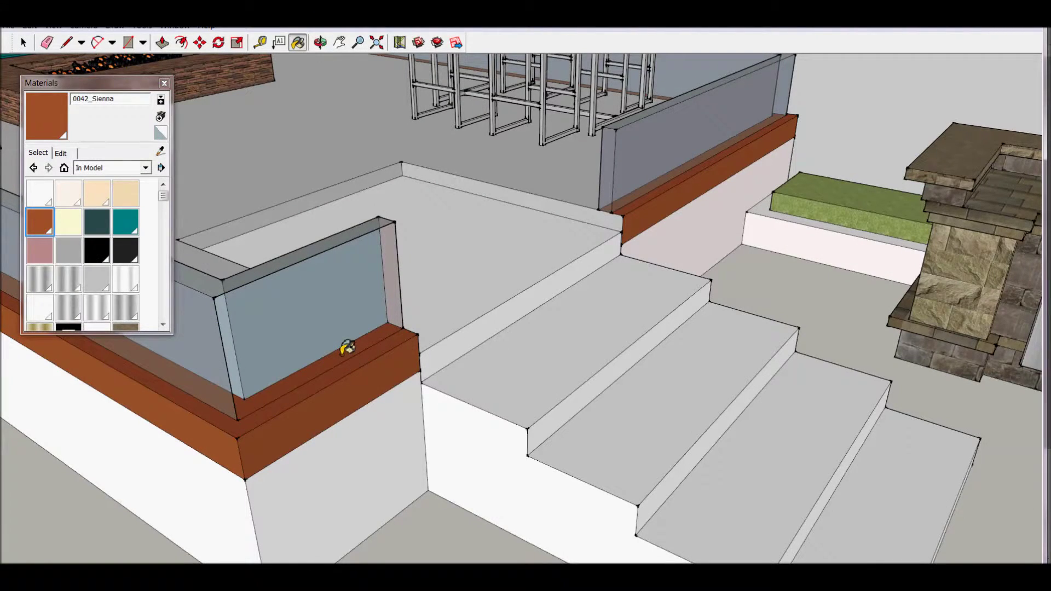
pyautogui.click(400, 223)
pyautogui.click(259, 305)
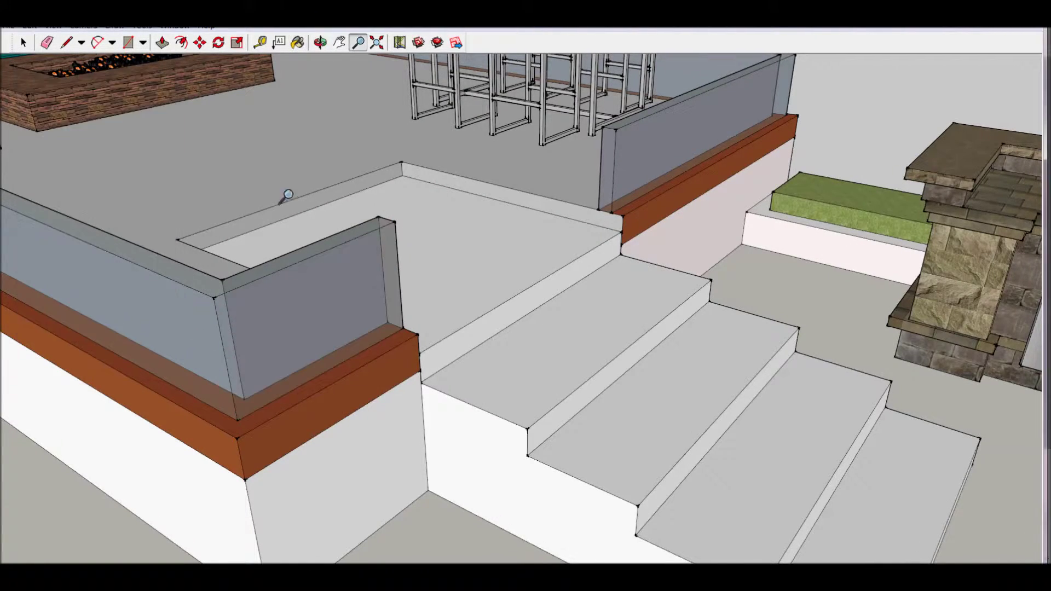
pyautogui.press('z')
pyautogui.moveTo(286, 198); pyautogui.dragTo(452, 296)
pyautogui.moveTo(452, 296)
pyautogui.mouseDown(button='middle')
pyautogui.moveTo(446, 329)
pyautogui.moveTo(392, 274)
pyautogui.moveTo(317, 350)
pyautogui.moveTo(4, 302)
pyautogui.moveTo(288, 336)
pyautogui.moveTo(188, 403)
pyautogui.moveTo(236, 219)
pyautogui.mouseUp(button='middle')
# Fix the car's rotation direction and move it forward onto the driveway.
pyautogui.scroll(3, 236, 90)
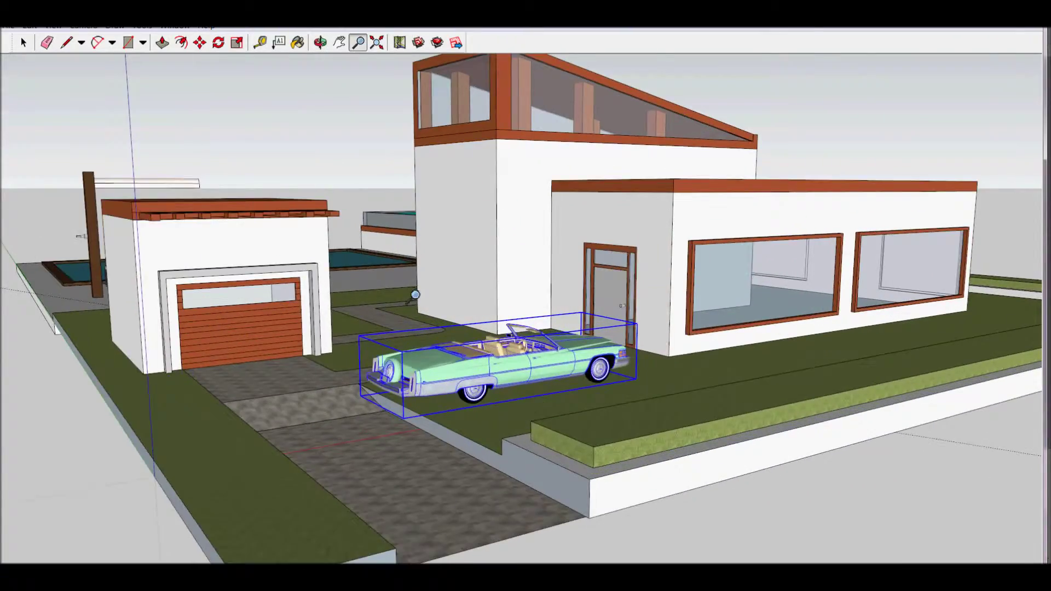
pyautogui.scroll(2, 236, 90)
pyautogui.click(512, 481)
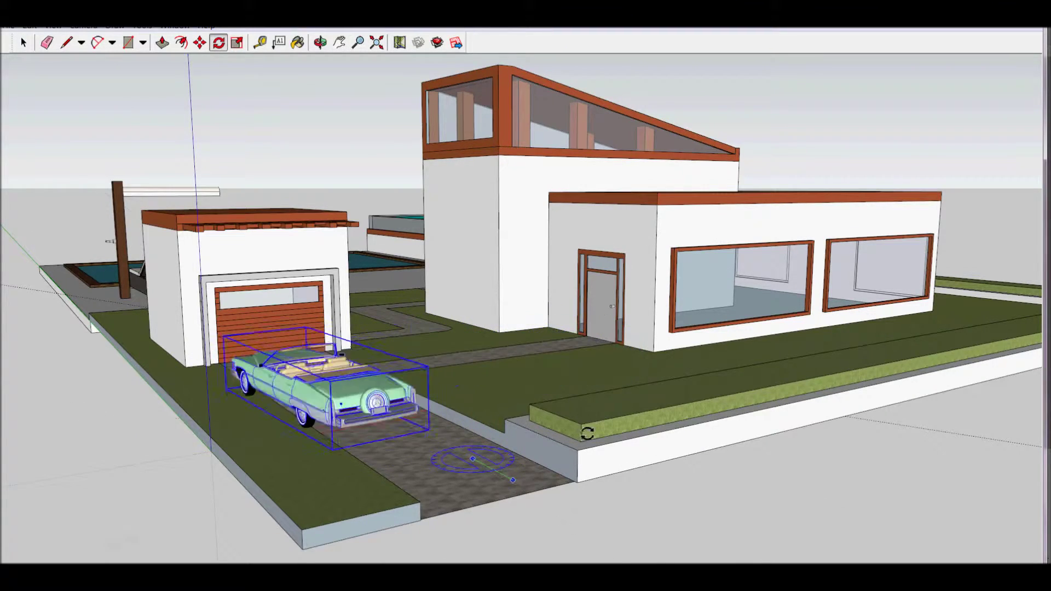
pyautogui.press('m')
pyautogui.click(384, 405)
pyautogui.moveTo(383, 405); pyautogui.dragTo(472, 379, button='middle')
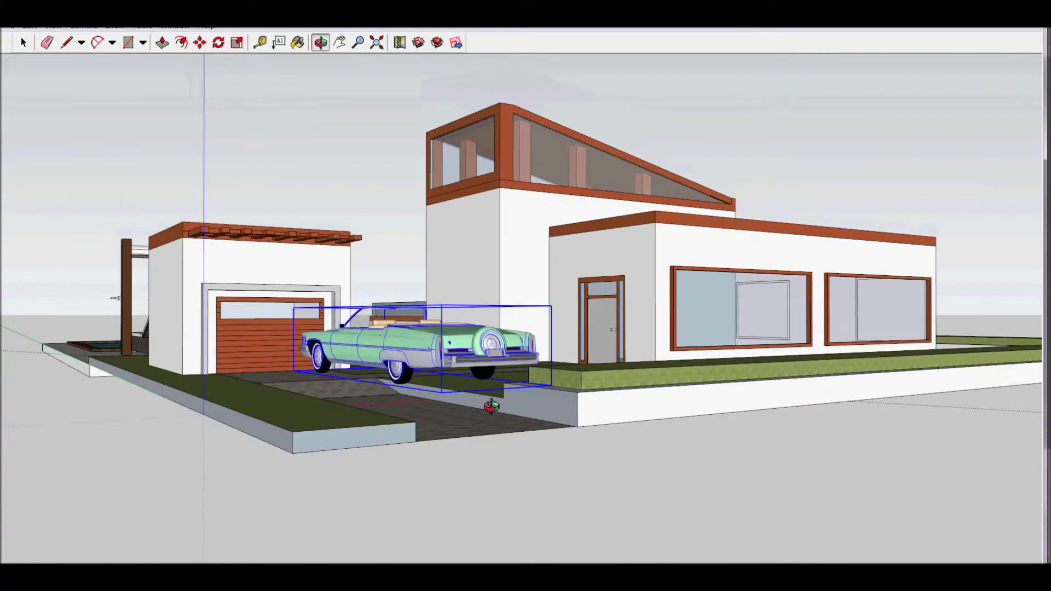
# Slide the car further along and left on the driveway in front of the garage.
pyautogui.click(482, 402)
pyautogui.scroll(5, 413, 531)
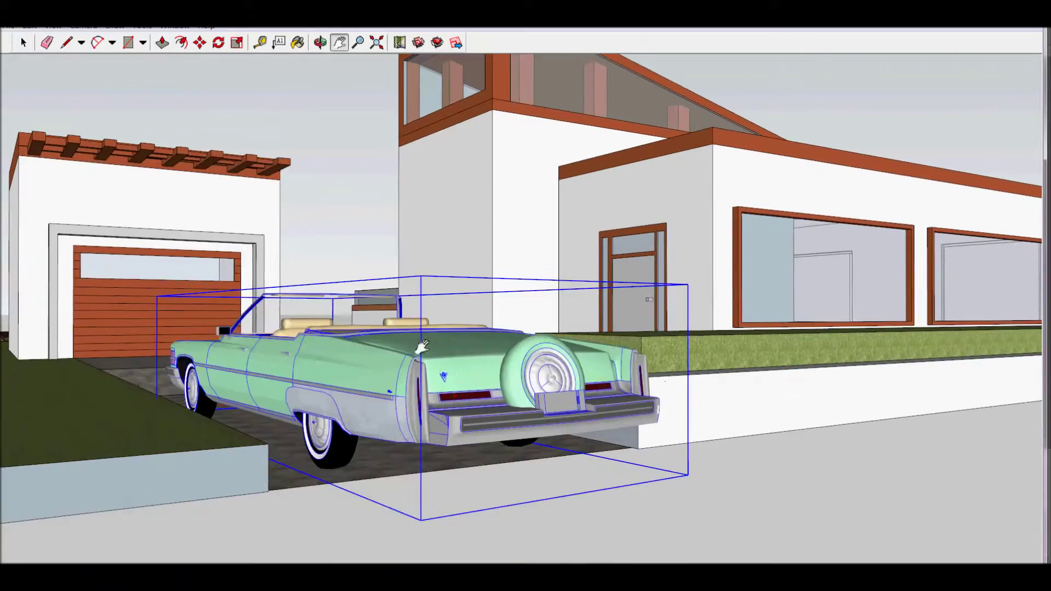
pyautogui.click(432, 358)
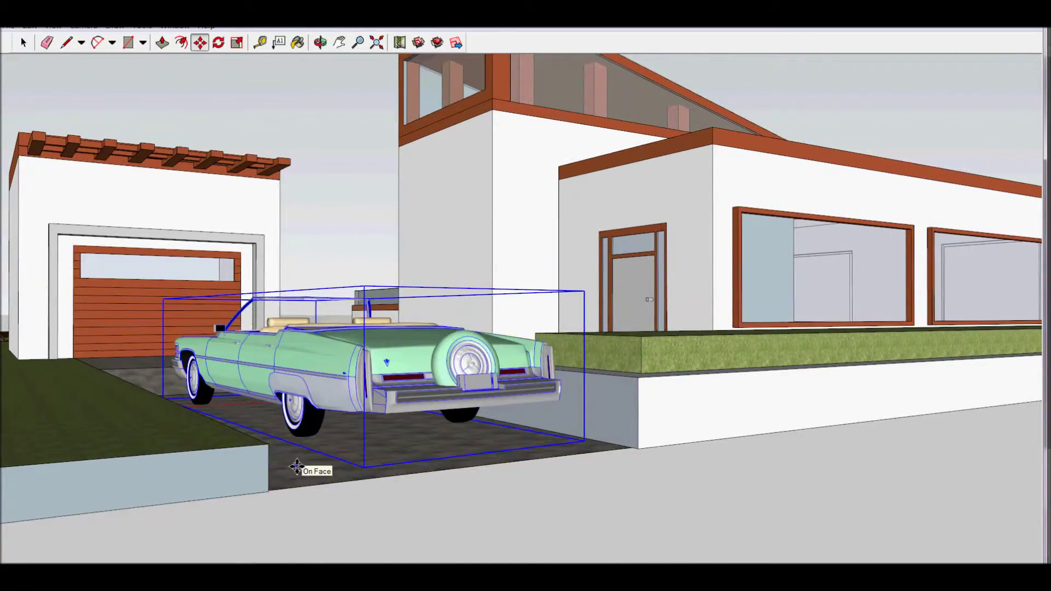
pyautogui.moveTo(304, 467); pyautogui.dragTo(599, 523, button='middle')
pyautogui.moveTo(328, 368)
pyautogui.mouseDown(button='middle')
pyautogui.moveTo(141, 323)
pyautogui.moveTo(156, 326)
pyautogui.mouseUp(button='middle')
# Orbit, pan and zoom around the house to review the whole site.
pyautogui.moveTo(335, 387); pyautogui.dragTo(160, 529, button='middle')
pyautogui.scroll(-5, 559, 446)
pyautogui.keyDown('shift'); pyautogui.moveTo(558, 446); pyautogui.dragTo(620, 374, button='middle'); pyautogui.keyUp('shift')
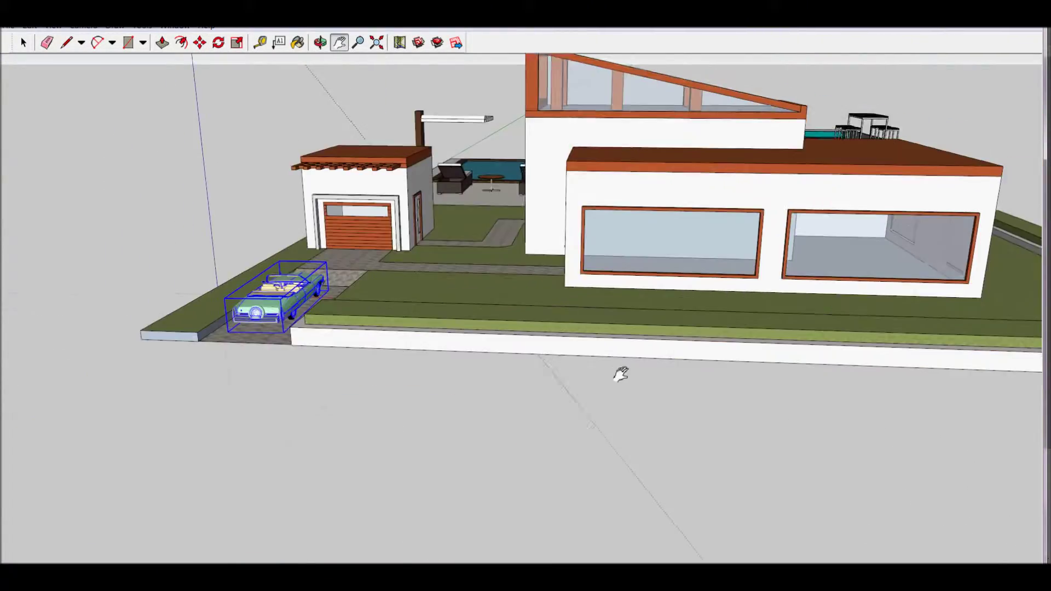
pyautogui.scroll(-3, 620, 375)
pyautogui.moveTo(462, 418)
pyautogui.mouseDown(button='middle')
pyautogui.moveTo(441, 389)
pyautogui.moveTo(450, 347)
pyautogui.mouseUp(button='middle')
pyautogui.scroll(3, 451, 347)
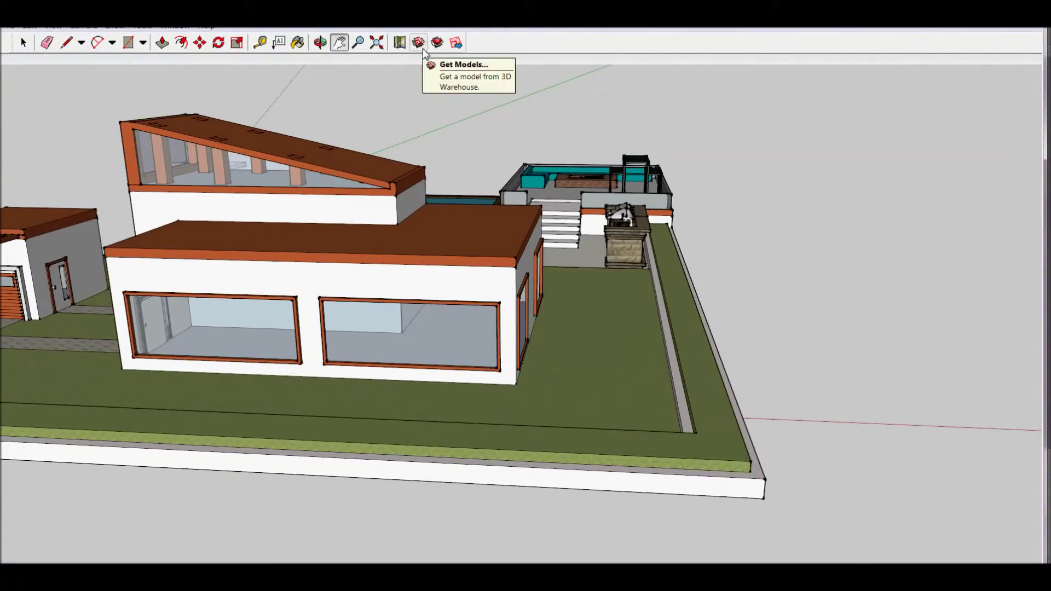
# Enlarge the palm tree and place a rescaled copy of it nearby on the lawn.
pyautogui.moveTo(718, 292); pyautogui.dragTo(748, 242)
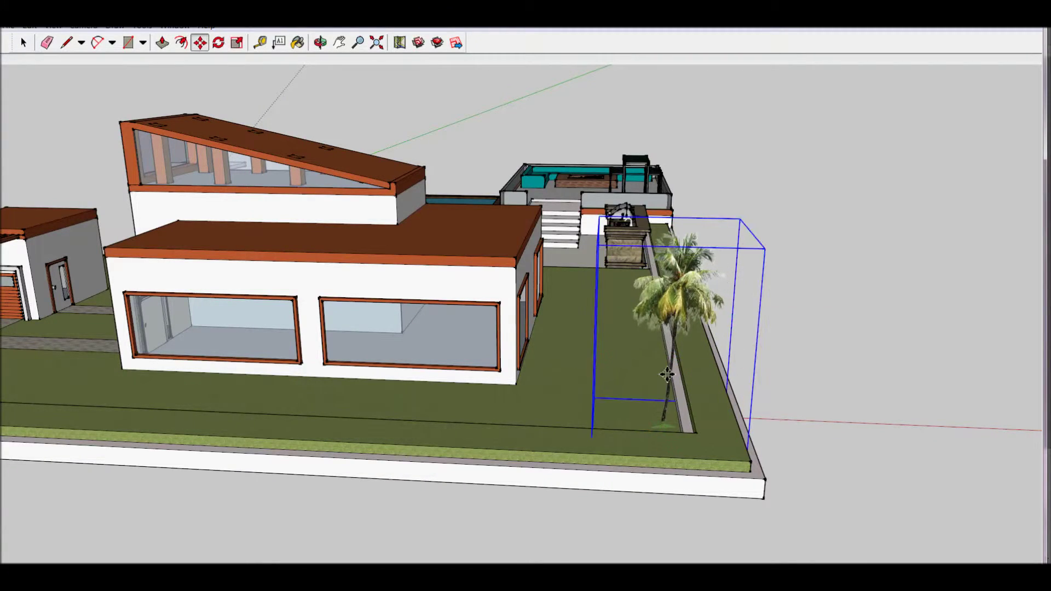
pyautogui.moveTo(669, 313); pyautogui.dragTo(383, 383, button='middle')
pyautogui.press('ctrl')
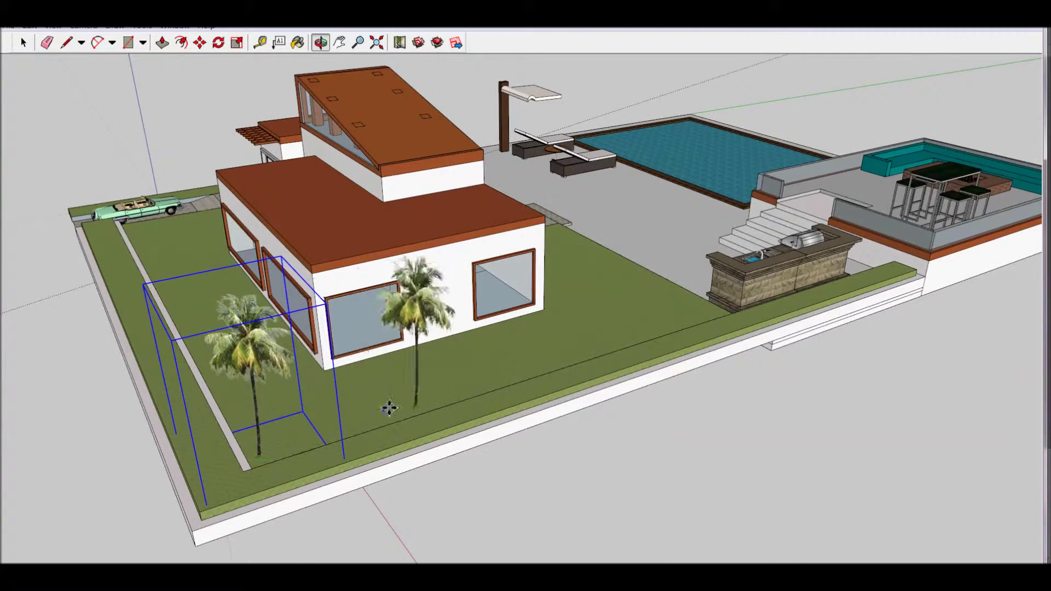
pyautogui.click(387, 405)
pyautogui.press('s')
pyautogui.moveTo(404, 303); pyautogui.dragTo(416, 334)
# Resize the palm trees at the lawn corner with Scale.
pyautogui.moveTo(427, 334); pyautogui.dragTo(878, 252, button='middle')
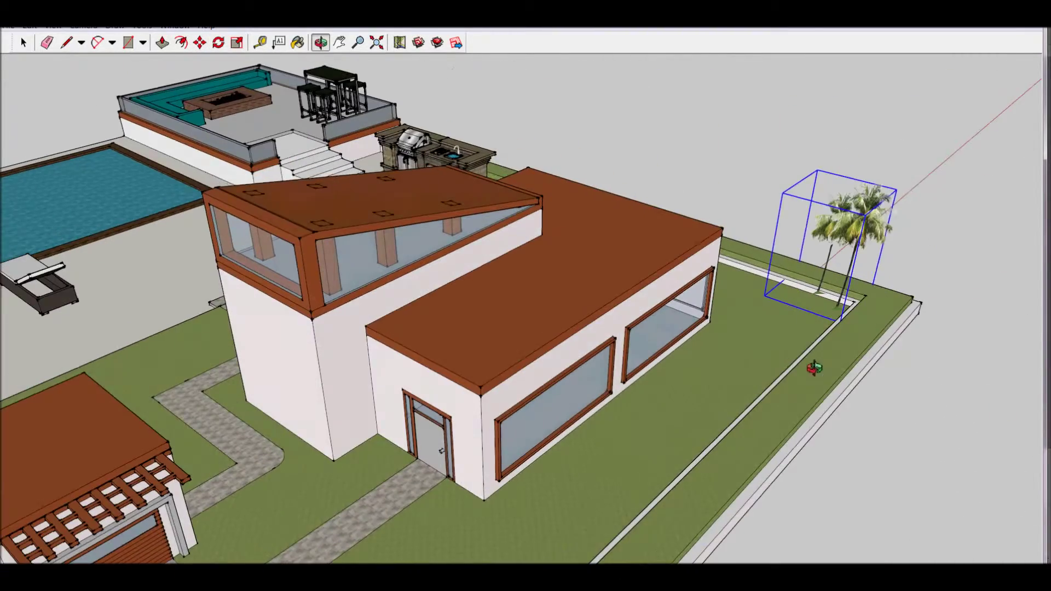
pyautogui.press('s')
pyautogui.moveTo(885, 213); pyautogui.dragTo(971, 159)
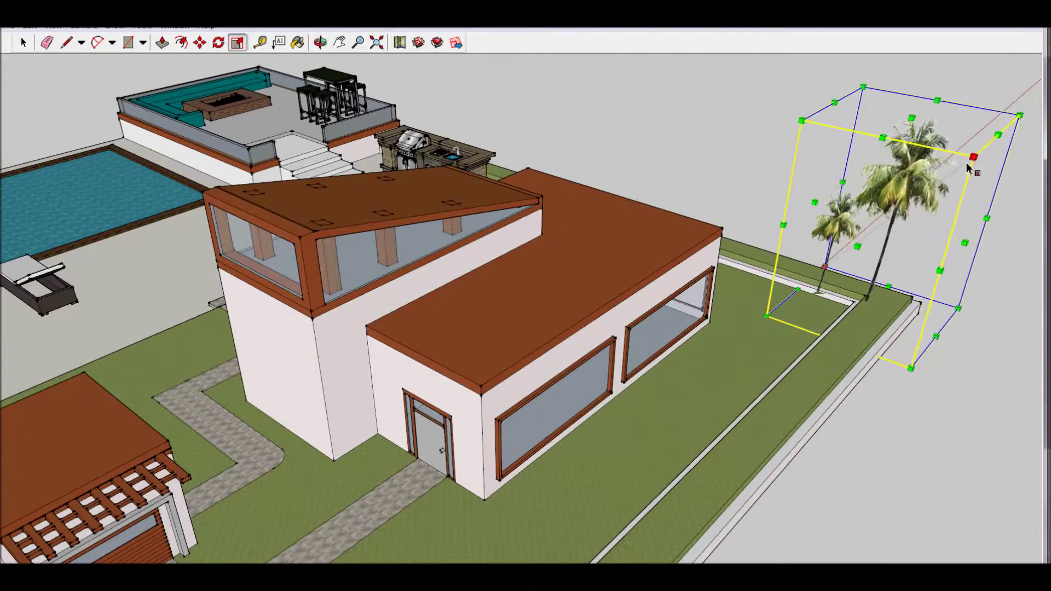
pyautogui.press('m')
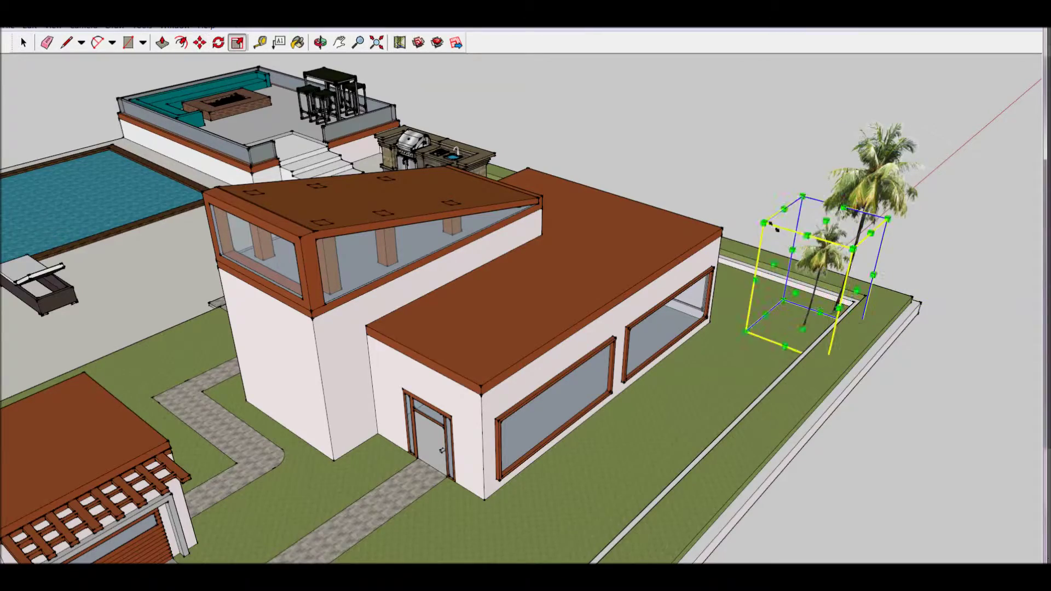
# Orbit around the house to view the palms from the garage side, front and rear terrace.
pyautogui.moveTo(836, 257); pyautogui.dragTo(348, 482, button='middle')
pyautogui.scroll(-2, 421, 490)
pyautogui.moveTo(422, 490)
pyautogui.mouseDown(button='middle')
pyautogui.moveTo(622, 347)
pyautogui.moveTo(553, 300)
pyautogui.moveTo(384, 219)
pyautogui.moveTo(255, 83)
pyautogui.mouseUp(button='middle')
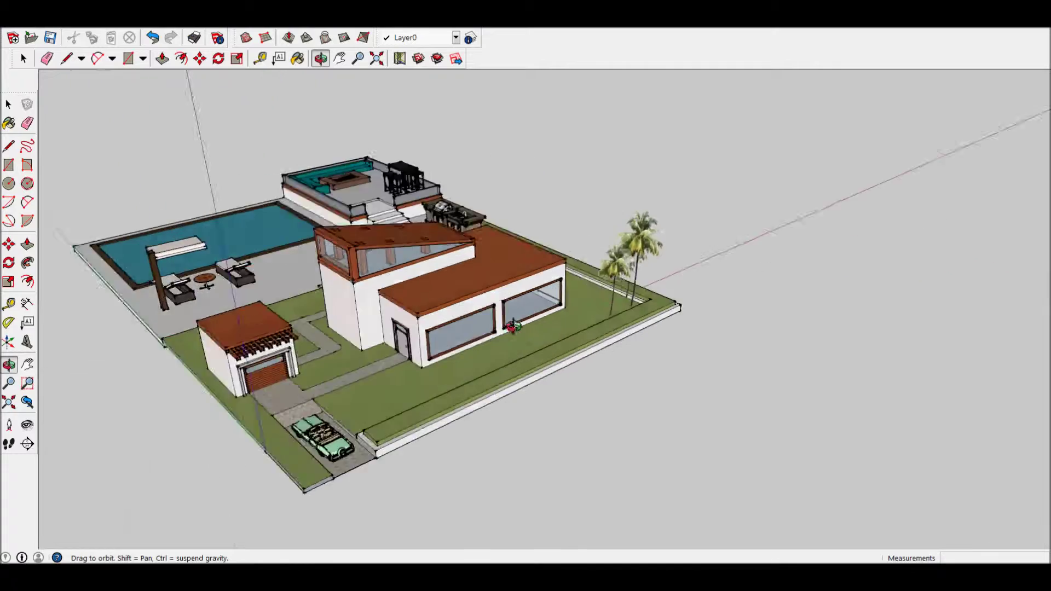
pyautogui.moveTo(416, 247)
pyautogui.mouseDown(button='middle')
pyautogui.moveTo(767, 333)
pyautogui.moveTo(614, 434)
pyautogui.moveTo(289, 296)
pyautogui.mouseUp(button='middle')
pyautogui.press('space')
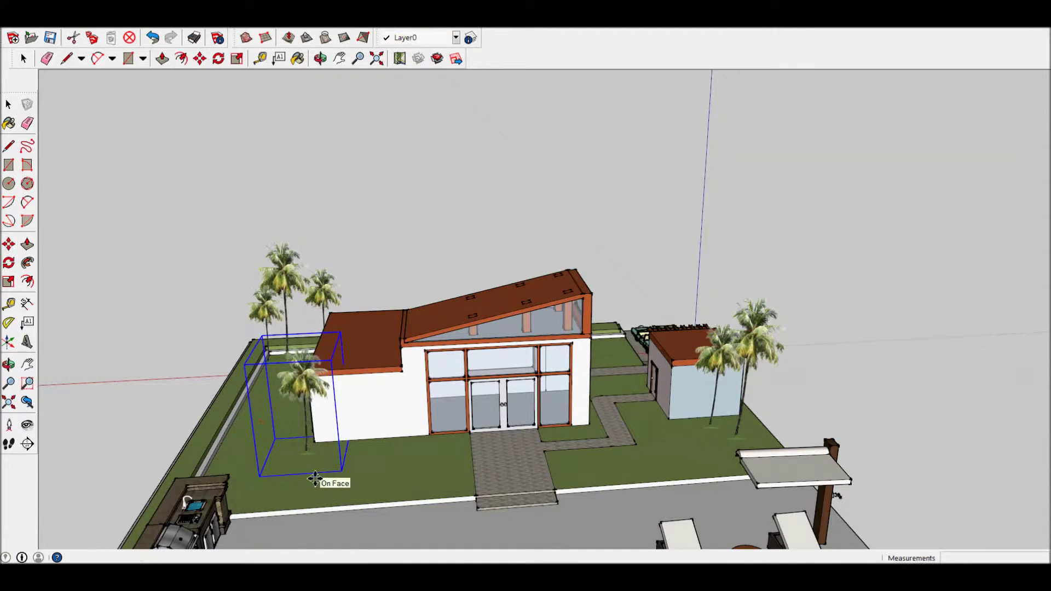
pyautogui.moveTo(369, 466)
pyautogui.mouseDown()
pyautogui.moveTo(797, 265)
pyautogui.moveTo(689, 422)
pyautogui.moveTo(750, 373)
pyautogui.moveTo(428, 376)
pyautogui.mouseUp()
pyautogui.scroll(5, 548, 383)
# Draw a rectangle on the roof, pull it up into a box, and paint it 0010_Snow.
pyautogui.moveTo(428, 376); pyautogui.dragTo(598, 364, button='middle')
pyautogui.press('r')
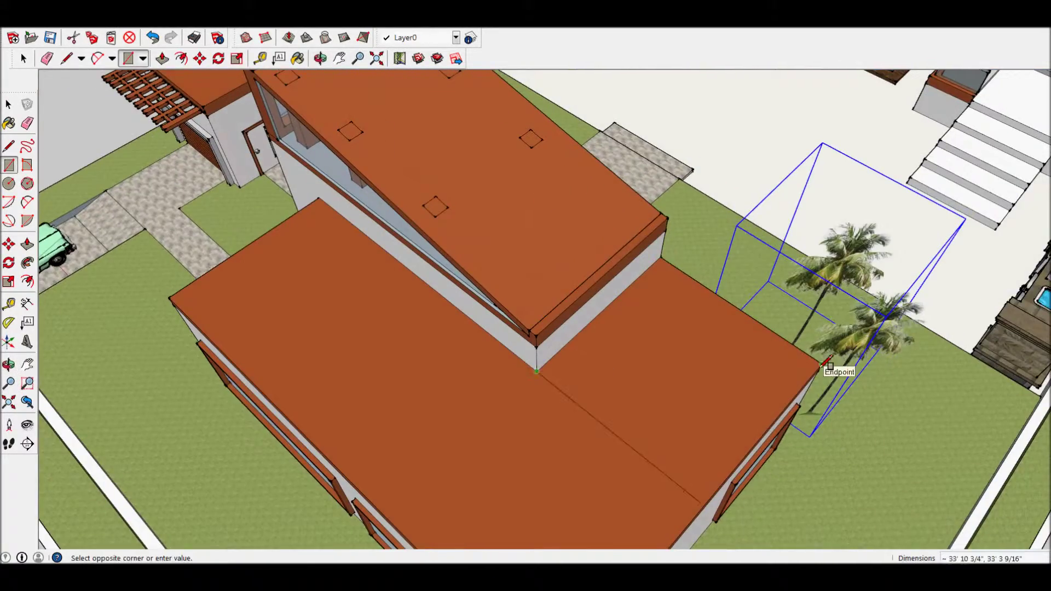
pyautogui.moveTo(728, 429); pyautogui.dragTo(733, 340)
pyautogui.moveTo(732, 341); pyautogui.dragTo(556, 233, button='middle')
pyautogui.press('b')
pyautogui.click(651, 151)
# Orbit and zoom around the new rooftop box to inspect its walls.
pyautogui.moveTo(651, 151); pyautogui.dragTo(834, 334, button='middle')
pyautogui.moveTo(752, 117)
pyautogui.mouseDown(button='middle')
pyautogui.moveTo(695, 305)
pyautogui.moveTo(504, 241)
pyautogui.mouseUp(button='middle')
pyautogui.press('l')
pyautogui.moveTo(762, 355); pyautogui.dragTo(238, 458, button='middle')
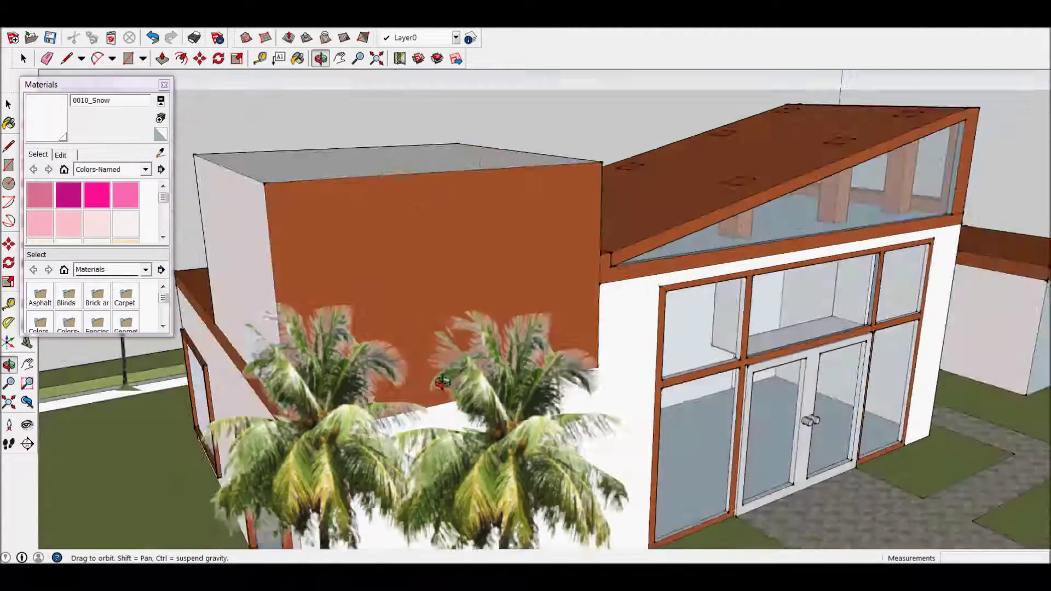
pyautogui.scroll(5, 239, 459)
pyautogui.moveTo(205, 366)
pyautogui.mouseDown(button='middle')
pyautogui.moveTo(204, 282)
pyautogui.moveTo(96, 442)
pyautogui.mouseUp(button='middle')
pyautogui.scroll(3, 205, 281)
pyautogui.moveTo(598, 481)
pyautogui.mouseDown(button='middle')
pyautogui.moveTo(534, 436)
pyautogui.moveTo(777, 367)
pyautogui.mouseUp(button='middle')
pyautogui.scroll(-3, 675, 308)
pyautogui.moveTo(676, 307)
pyautogui.mouseDown(button='middle')
pyautogui.moveTo(791, 435)
pyautogui.moveTo(610, 228)
pyautogui.mouseUp(button='middle')
pyautogui.press('p')
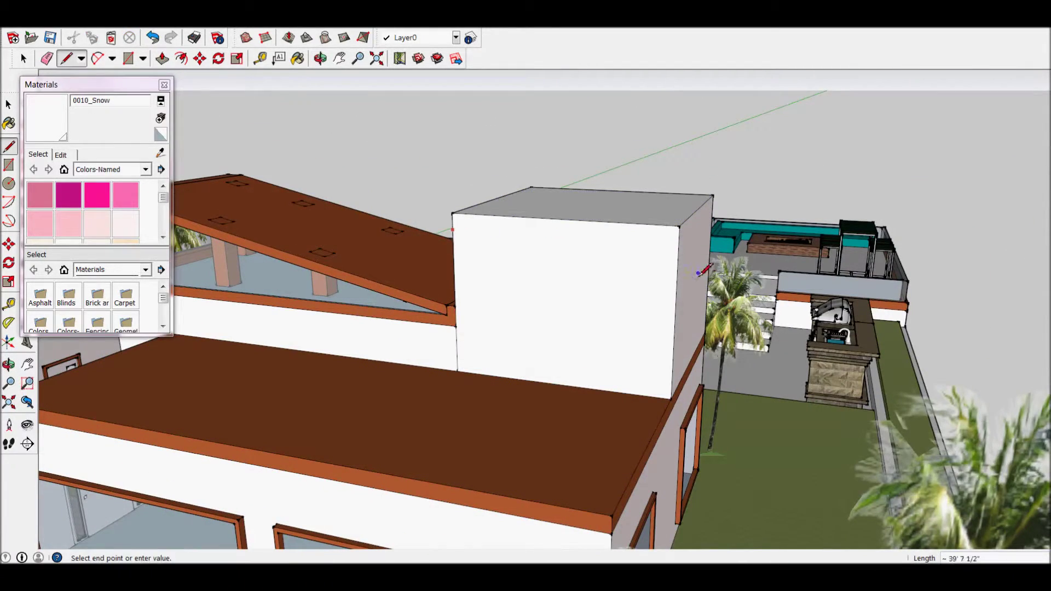
# Orbit and pan across the roof to a front view of the house.
pyautogui.moveTo(713, 216); pyautogui.dragTo(332, 262, button='middle')
pyautogui.scroll(3, 331, 262)
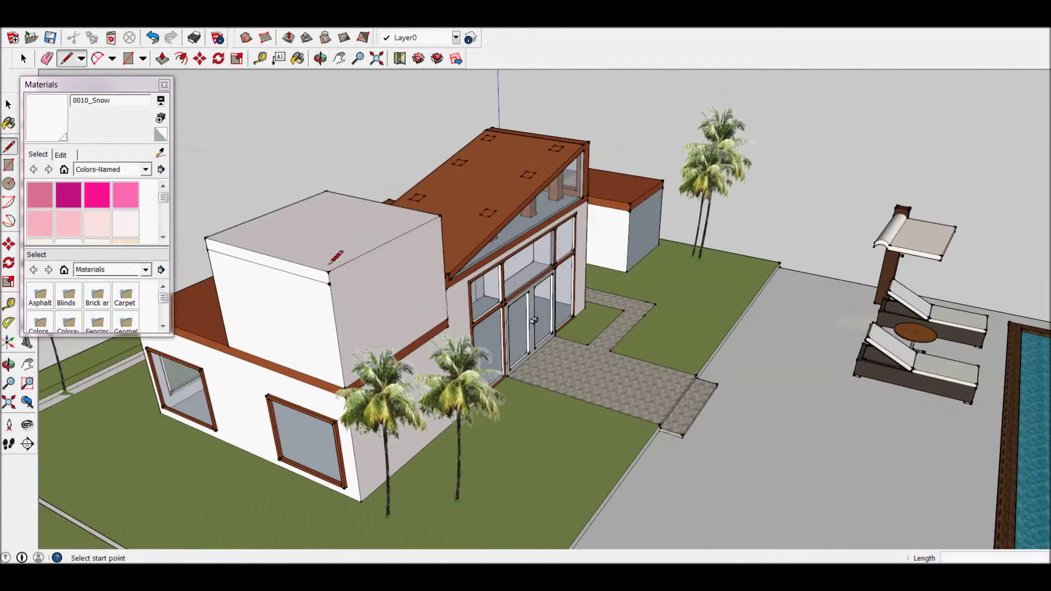
pyautogui.scroll(5, 444, 232)
pyautogui.keyDown('shift'); pyautogui.moveTo(443, 232); pyautogui.dragTo(540, 471, button='middle'); pyautogui.keyUp('shift')
pyautogui.scroll(-2, 539, 471)
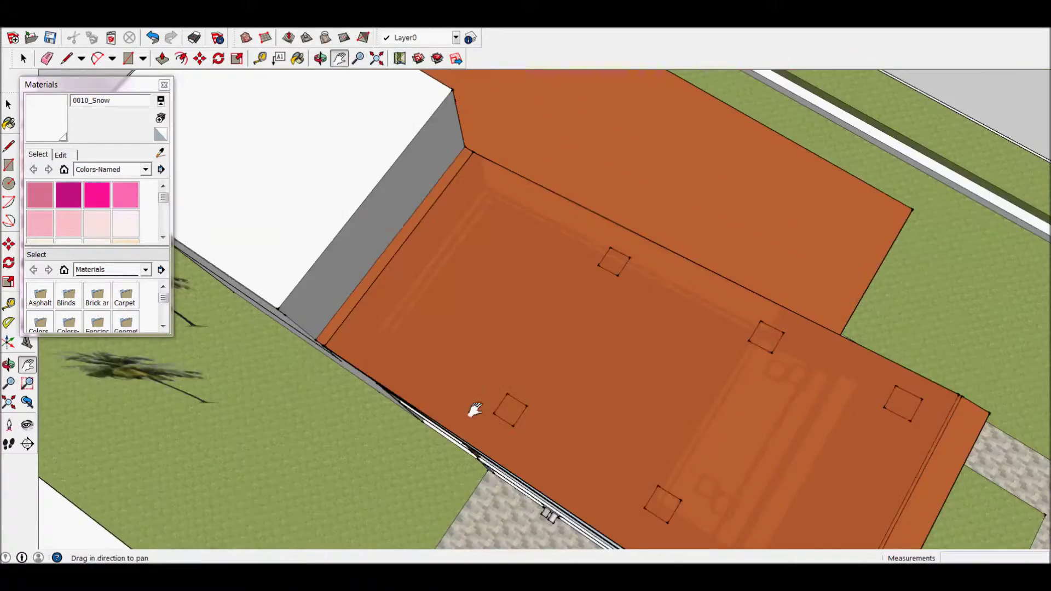
pyautogui.keyDown('shift'); pyautogui.moveTo(471, 411); pyautogui.dragTo(397, 342, button='middle'); pyautogui.keyUp('shift')
pyautogui.scroll(-3, 397, 342)
pyautogui.moveTo(482, 164)
pyautogui.mouseDown(button='middle')
pyautogui.moveTo(307, 177)
pyautogui.moveTo(658, 275)
pyautogui.mouseUp(button='middle')
# Paint the box's top face 0042_Sienna and orbit to check it.
pyautogui.press('b')
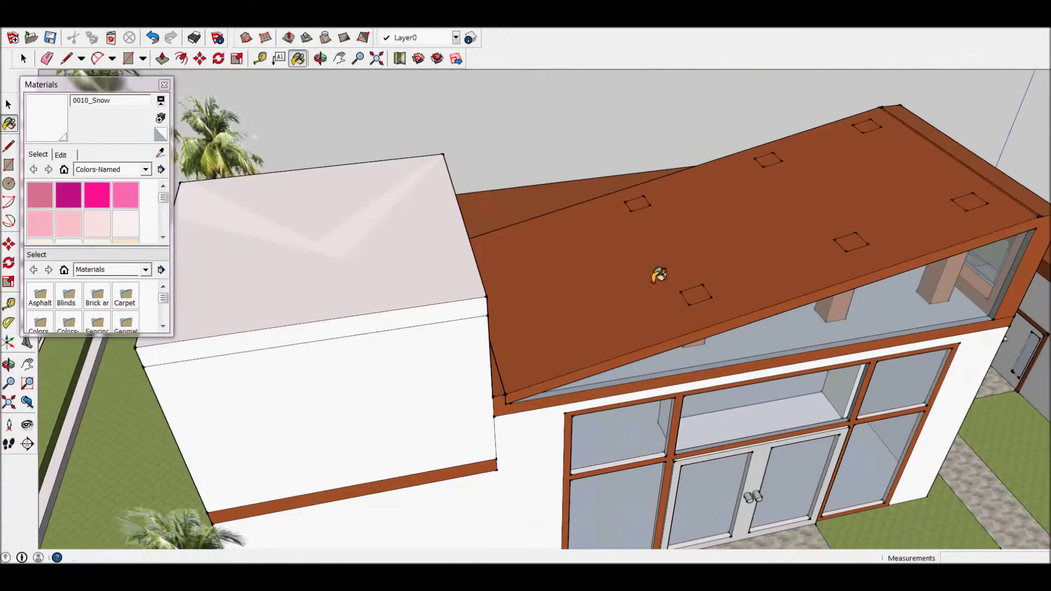
pyautogui.click(460, 272)
pyautogui.moveTo(460, 273); pyautogui.dragTo(696, 237, button='middle')
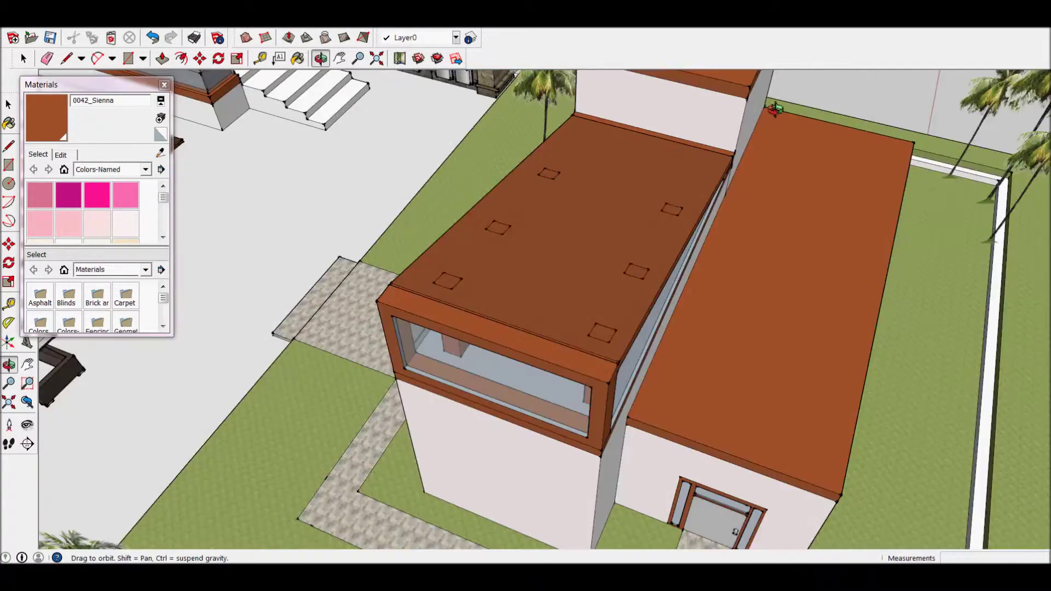
pyautogui.moveTo(607, 270)
pyautogui.mouseDown()
pyautogui.moveTo(557, 253)
pyautogui.moveTo(542, 267)
pyautogui.mouseUp()
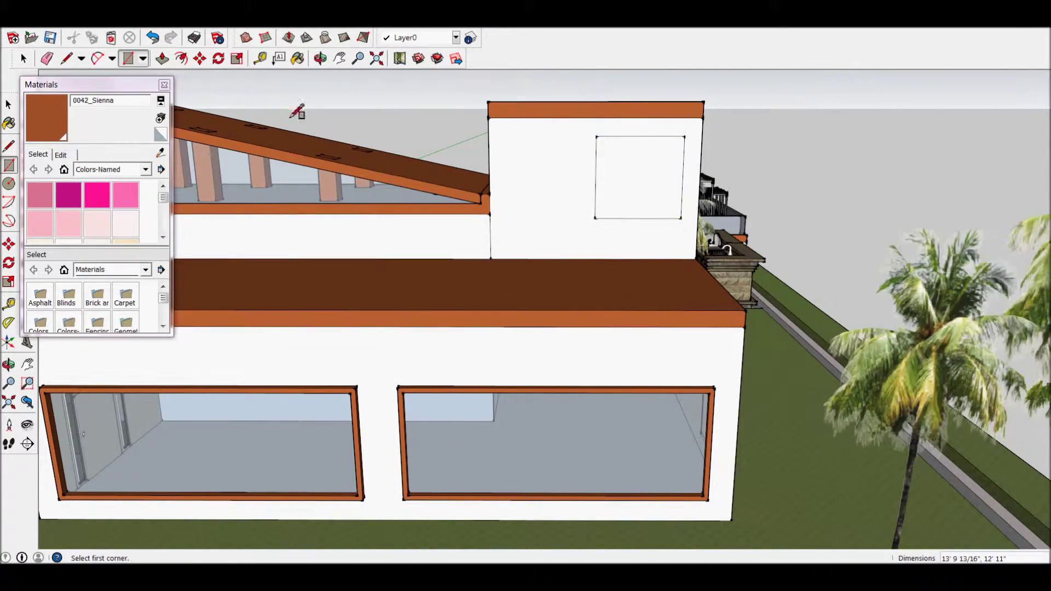
# Finish the inset outline inside the window rectangle on the box wall.
pyautogui.click(603, 154)
pyautogui.scroll(5, 604, 153)
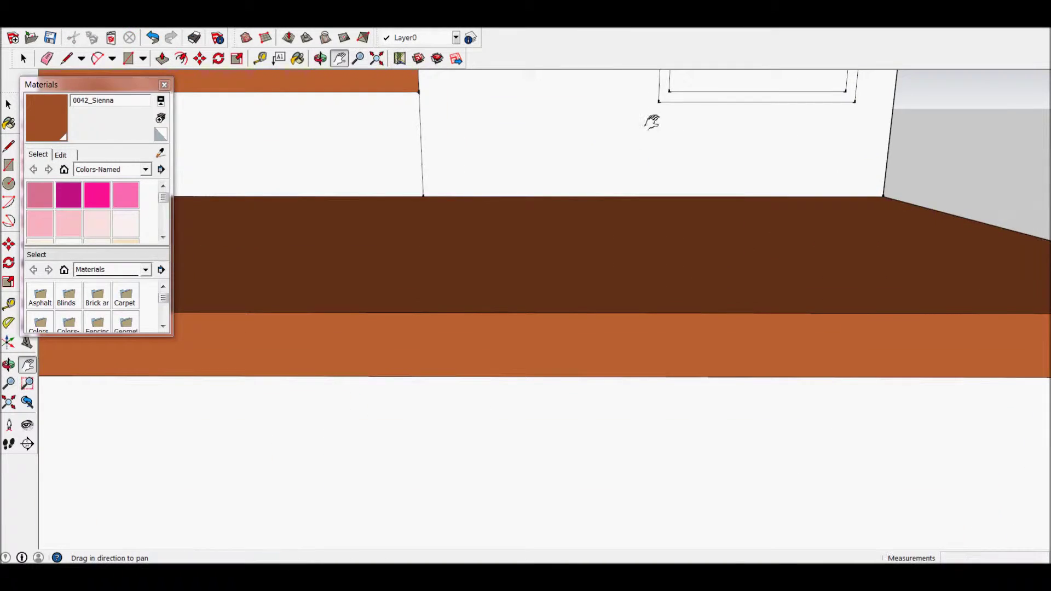
pyautogui.press('p')
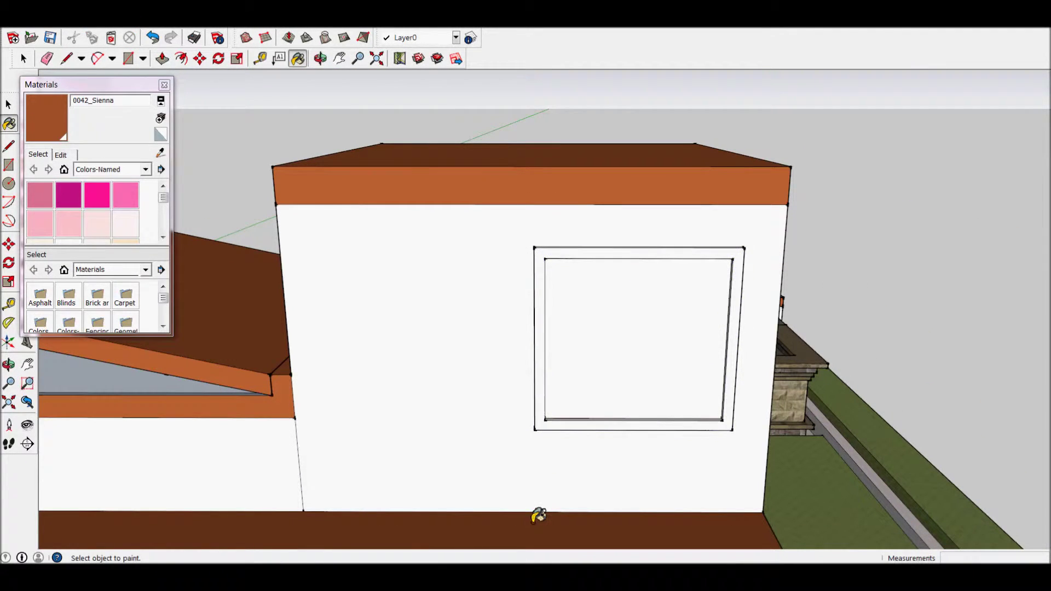
pyautogui.moveTo(544, 345); pyautogui.dragTo(436, 397, button='middle')
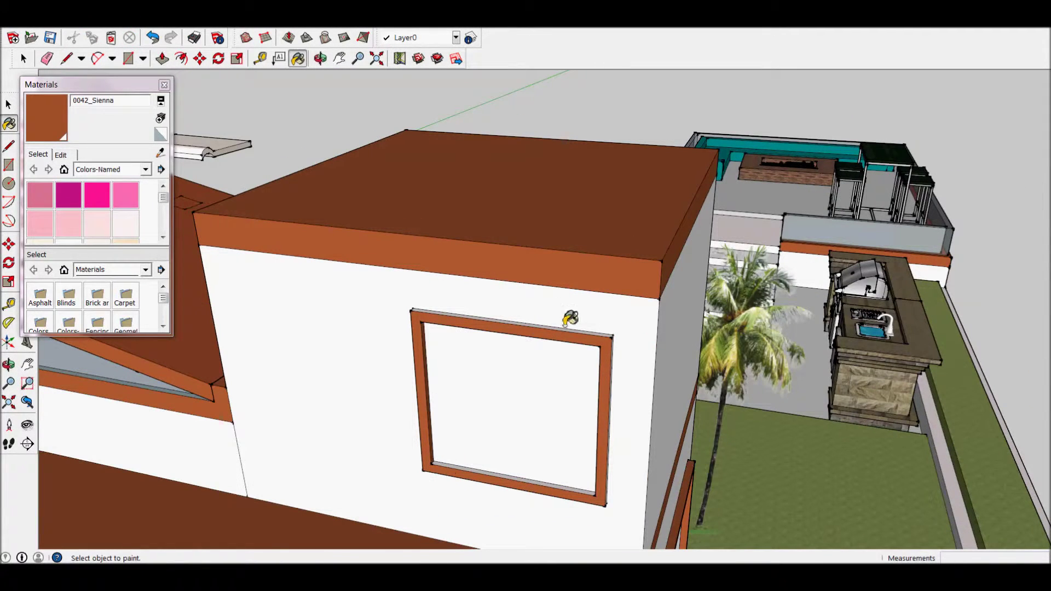
# Undo an accidental wall paint and orbit to expose the window frame's side.
pyautogui.click(620, 342)
pyautogui.hotkey('ctrl', 'z')
pyautogui.moveTo(617, 347); pyautogui.dragTo(633, 277, button='middle')
pyautogui.scroll(3, 612, 307)
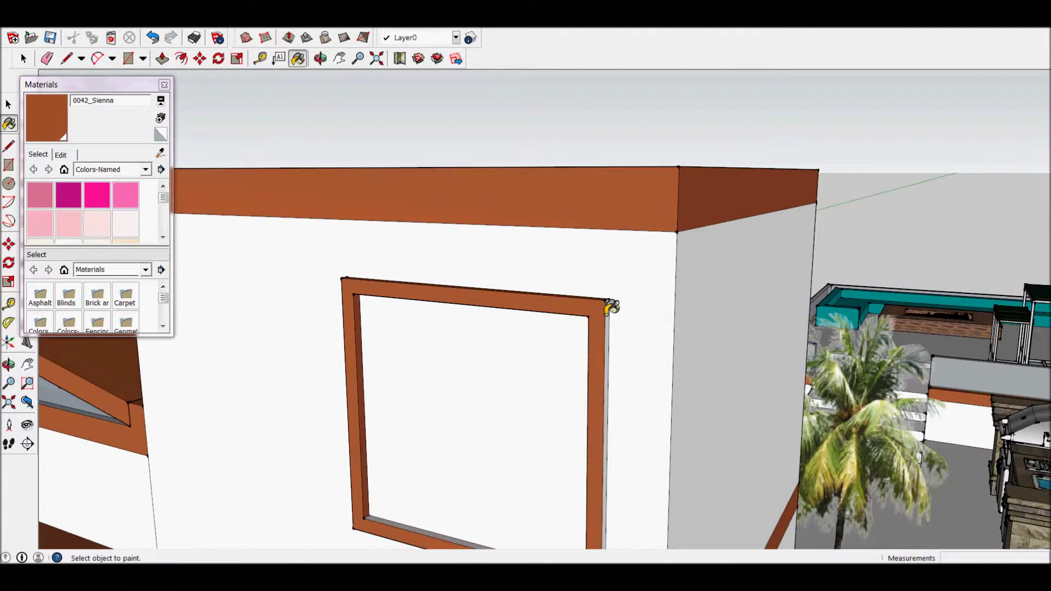
pyautogui.moveTo(377, 514)
pyautogui.mouseDown(button='middle')
pyautogui.moveTo(521, 465)
pyautogui.moveTo(543, 428)
pyautogui.mouseUp(button='middle')
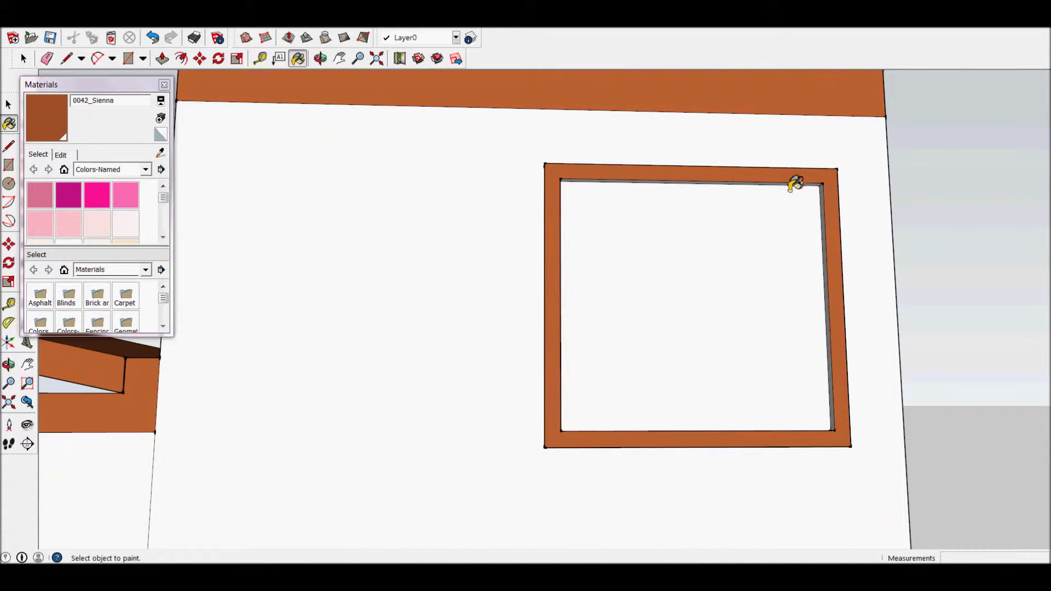
pyautogui.scroll(3, 801, 214)
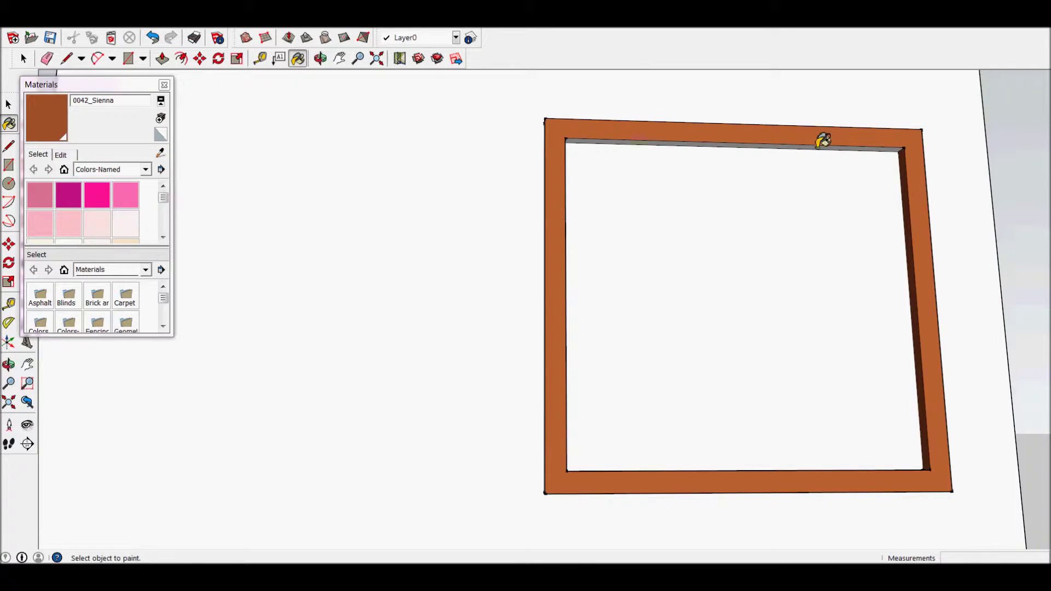
pyautogui.moveTo(822, 137); pyautogui.dragTo(759, 261, button='middle')
# Paint the window frame's side and underside 0042_Sienna.
pyautogui.click(551, 273)
pyautogui.moveTo(564, 234); pyautogui.dragTo(579, 267, button='middle')
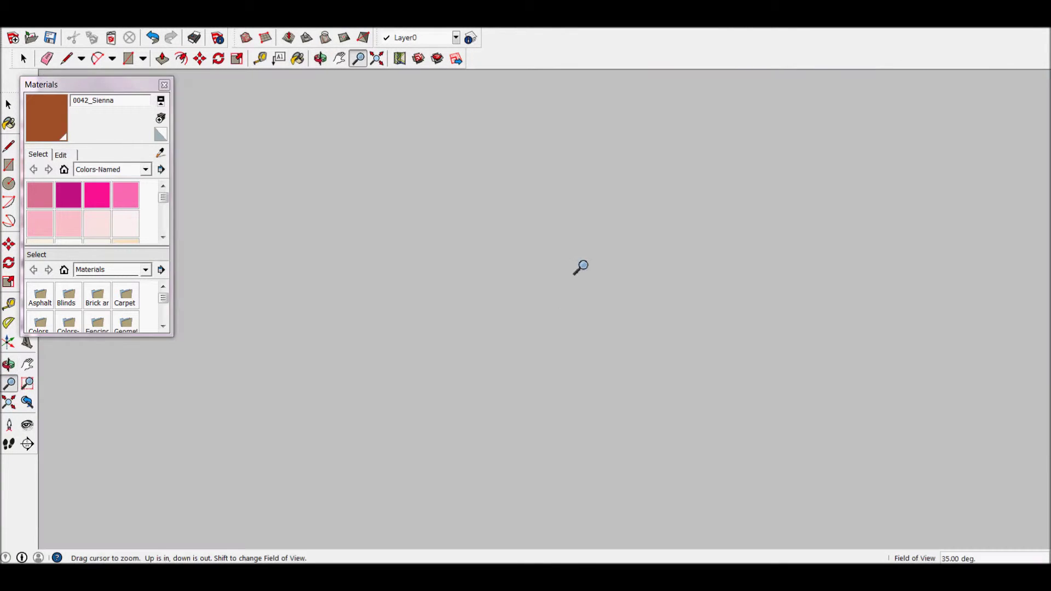
pyautogui.scroll(3, 606, 469)
pyautogui.click(602, 468)
pyautogui.scroll(-5, 619, 472)
pyautogui.moveTo(619, 471)
pyautogui.mouseDown(button='middle')
pyautogui.moveTo(652, 322)
pyautogui.moveTo(516, 251)
pyautogui.mouseUp(button='middle')
# Paint the window pane with the pale grey Material1.
pyautogui.click(145, 169)
pyautogui.click(106, 222)
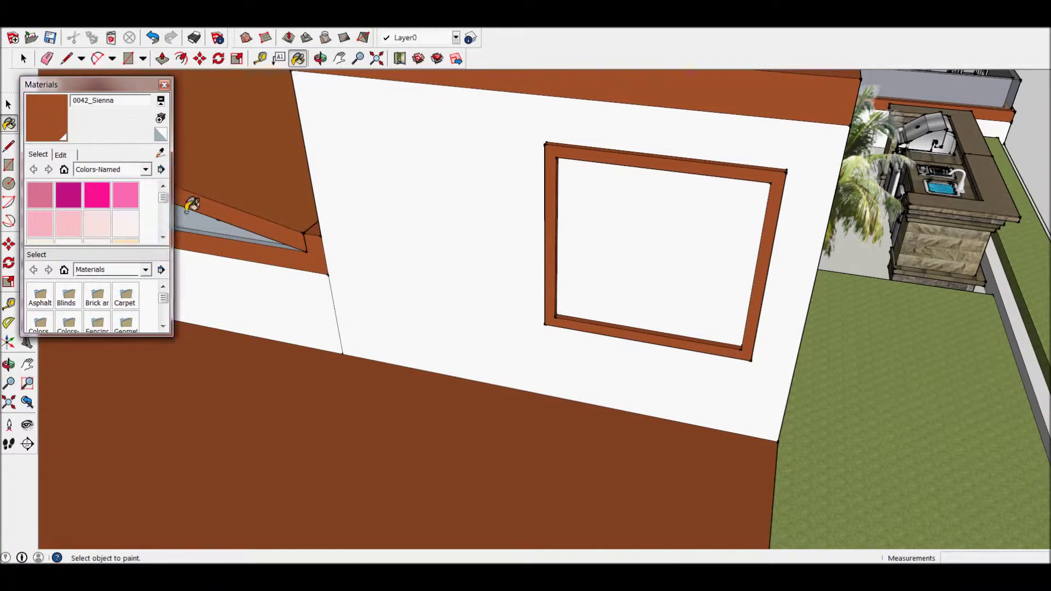
pyautogui.click(627, 217)
pyautogui.moveTo(627, 217)
pyautogui.mouseDown()
pyautogui.moveTo(507, 159)
pyautogui.moveTo(312, 357)
pyautogui.moveTo(349, 312)
pyautogui.mouseUp()
# Draw a rectangle on the wide box wall and offset an inset outline inside it.
pyautogui.press('z')
pyautogui.press('r')
pyautogui.click(773, 399)
pyautogui.press('f')
pyautogui.click(356, 272)
pyautogui.click(277, 181)
# Push out the second window's frame band and paint it 0042_Sienna.
pyautogui.press('p')
pyautogui.click(238, 81)
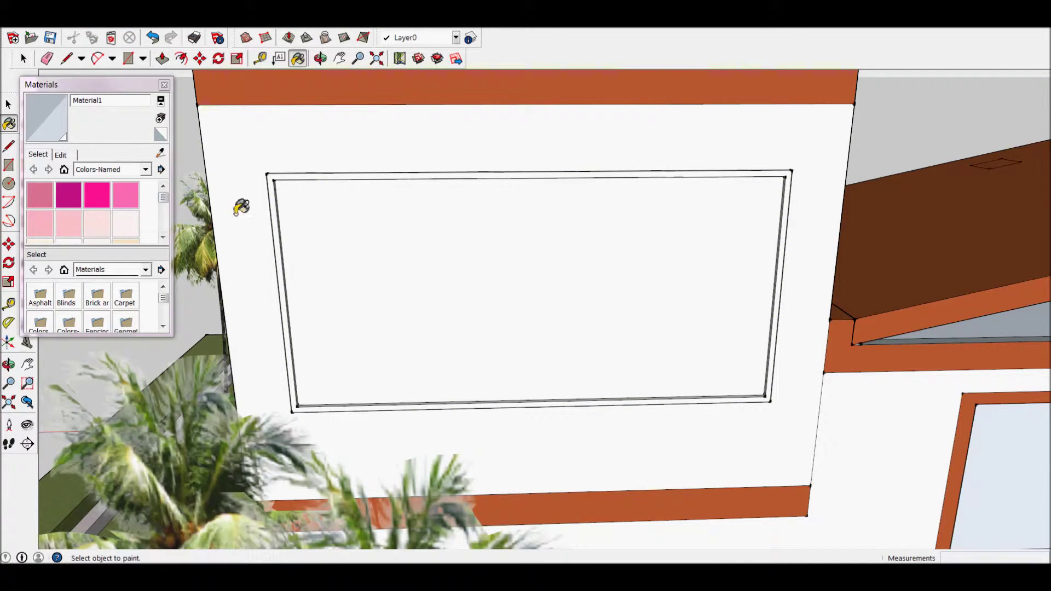
pyautogui.keyDown('alt'); pyautogui.click(302, 99); pyautogui.keyUp('alt')
pyautogui.click(270, 197)
# Orbit around the framed window and zoom out to view the whole house.
pyautogui.moveTo(314, 357); pyautogui.dragTo(540, 365, button='middle')
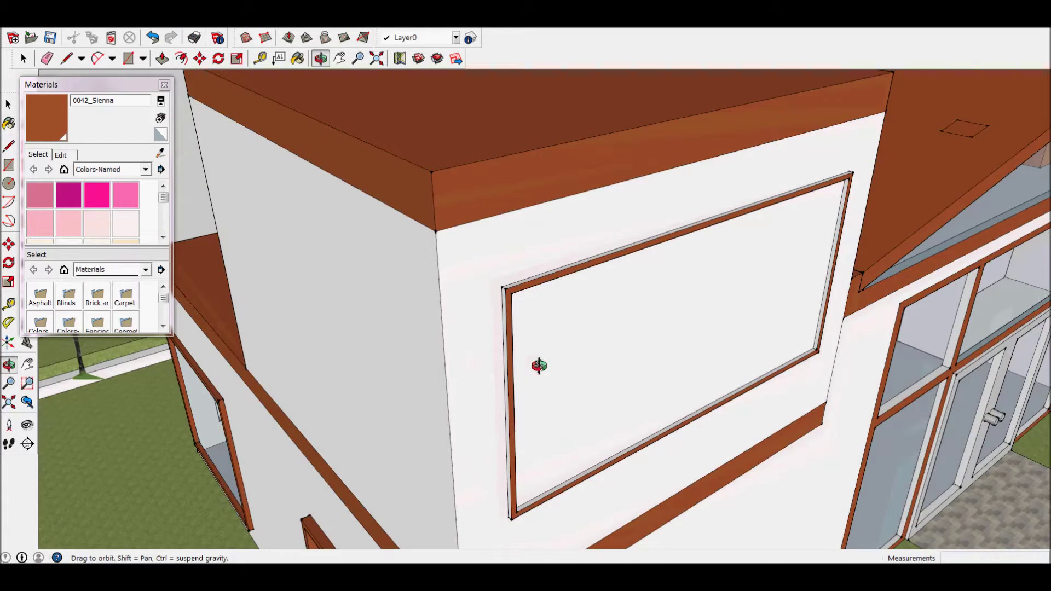
pyautogui.scroll(3, 499, 276)
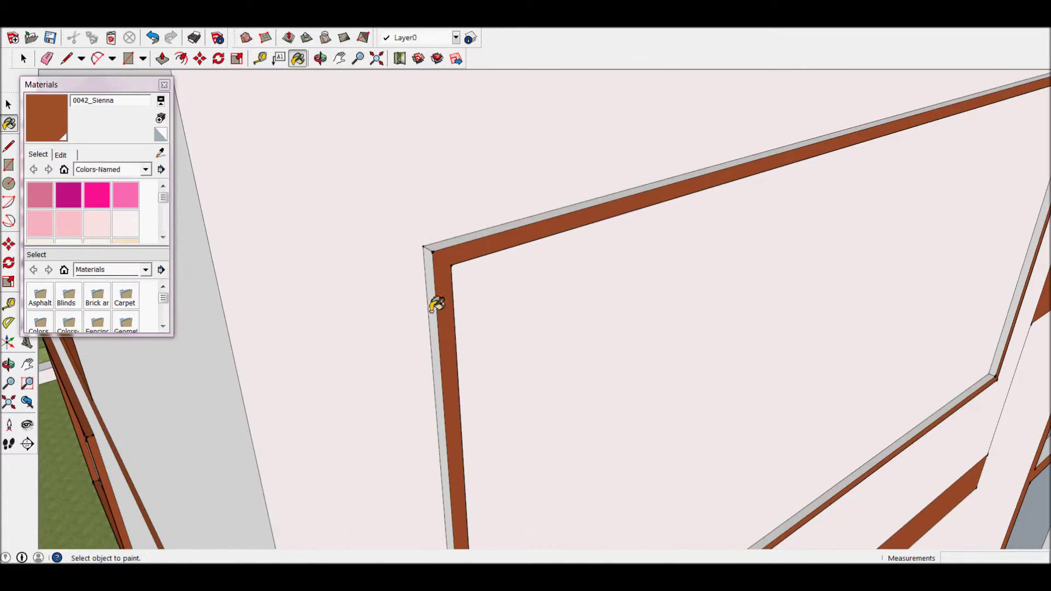
pyautogui.moveTo(1017, 311)
pyautogui.mouseDown(button='middle')
pyautogui.moveTo(638, 270)
pyautogui.moveTo(194, 391)
pyautogui.mouseUp(button='middle')
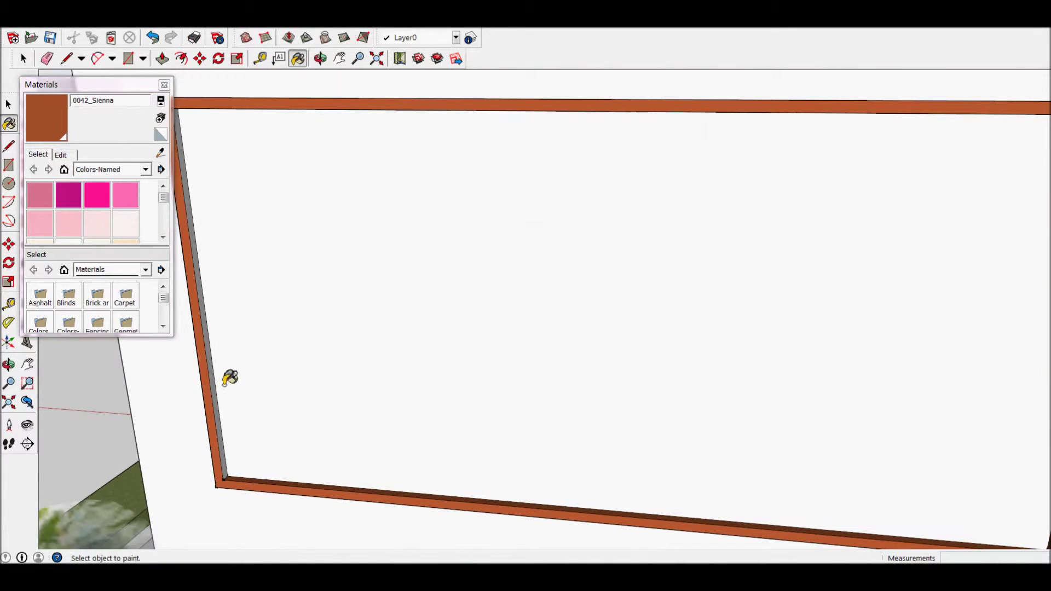
pyautogui.moveTo(366, 257)
pyautogui.mouseDown()
pyautogui.moveTo(563, 122)
pyautogui.moveTo(641, 122)
pyautogui.moveTo(667, 246)
pyautogui.mouseUp()
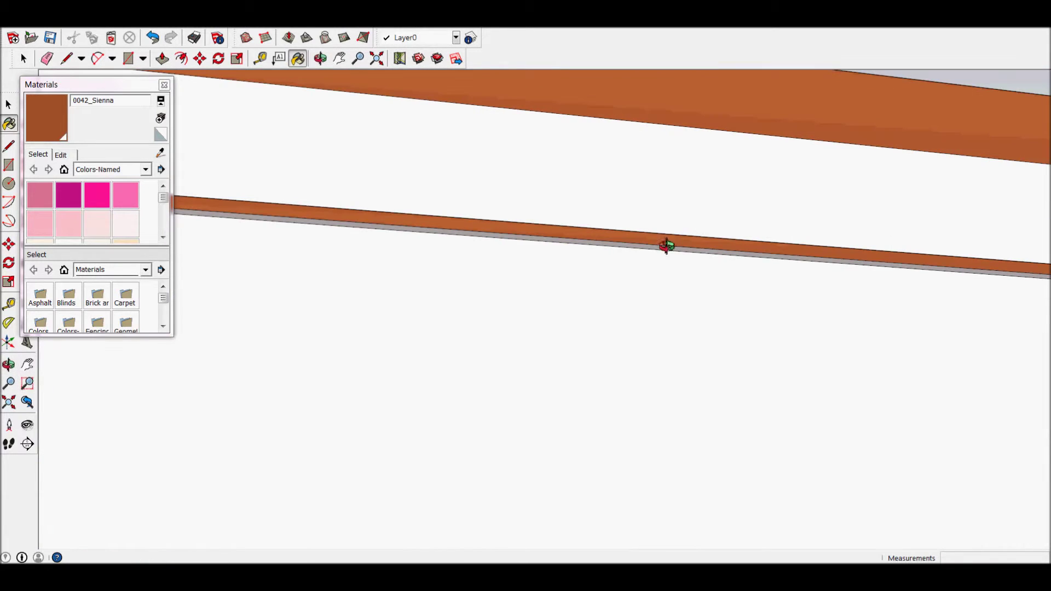
pyautogui.scroll(-5, 657, 244)
pyautogui.scroll(3, 509, 328)
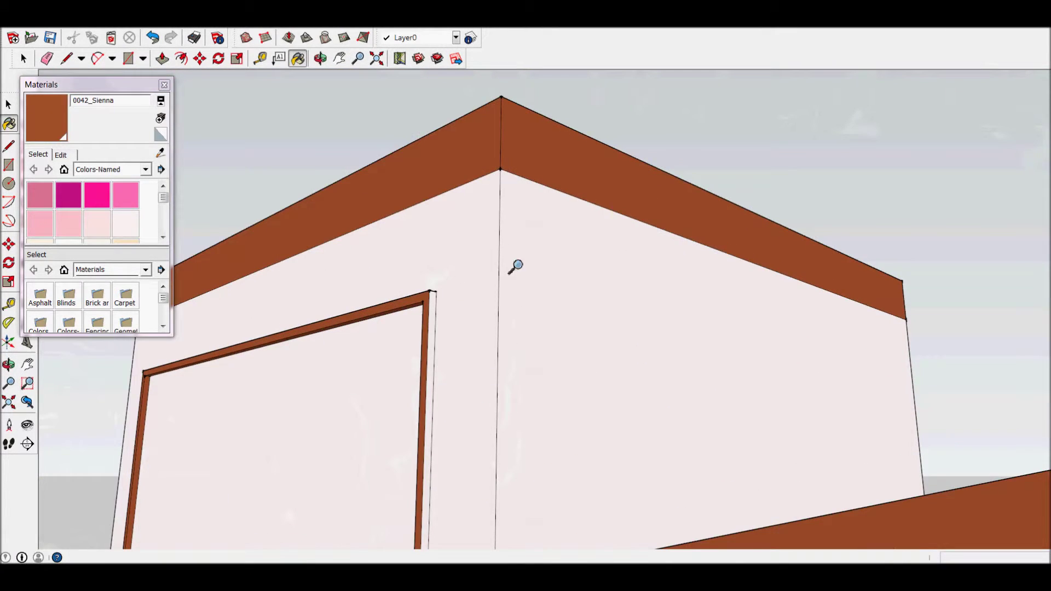
pyautogui.scroll(-3, 438, 302)
pyautogui.moveTo(445, 312); pyautogui.dragTo(938, 497)
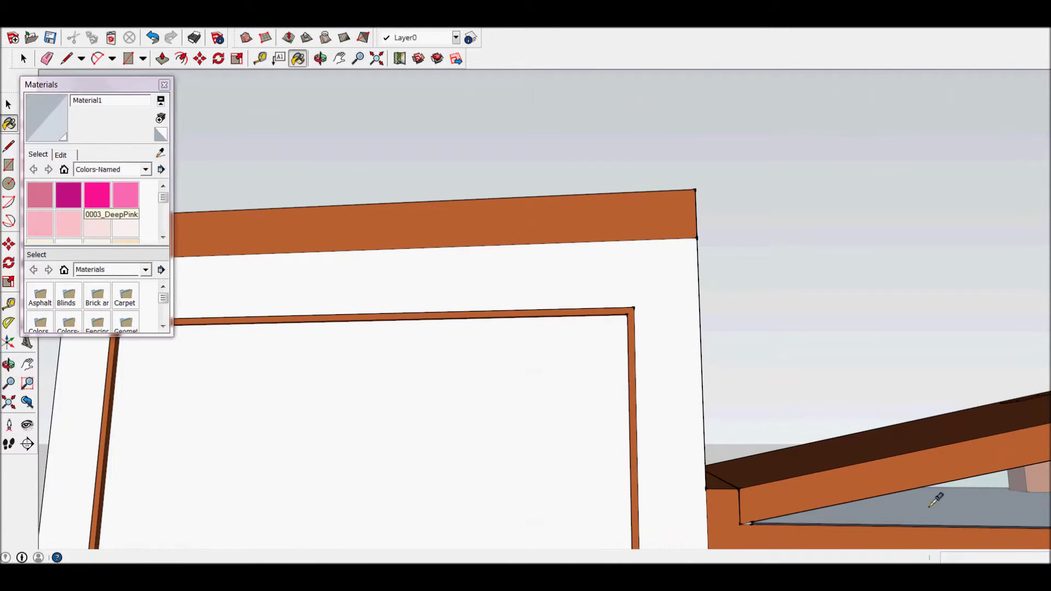
pyautogui.moveTo(302, 196)
pyautogui.mouseDown()
pyautogui.moveTo(557, 305)
pyautogui.moveTo(554, 521)
pyautogui.moveTo(597, 309)
pyautogui.moveTo(687, 368)
pyautogui.moveTo(343, 358)
pyautogui.moveTo(587, 420)
pyautogui.mouseUp()
pyautogui.scroll(-5, 554, 521)
pyautogui.scroll(-3, 344, 358)
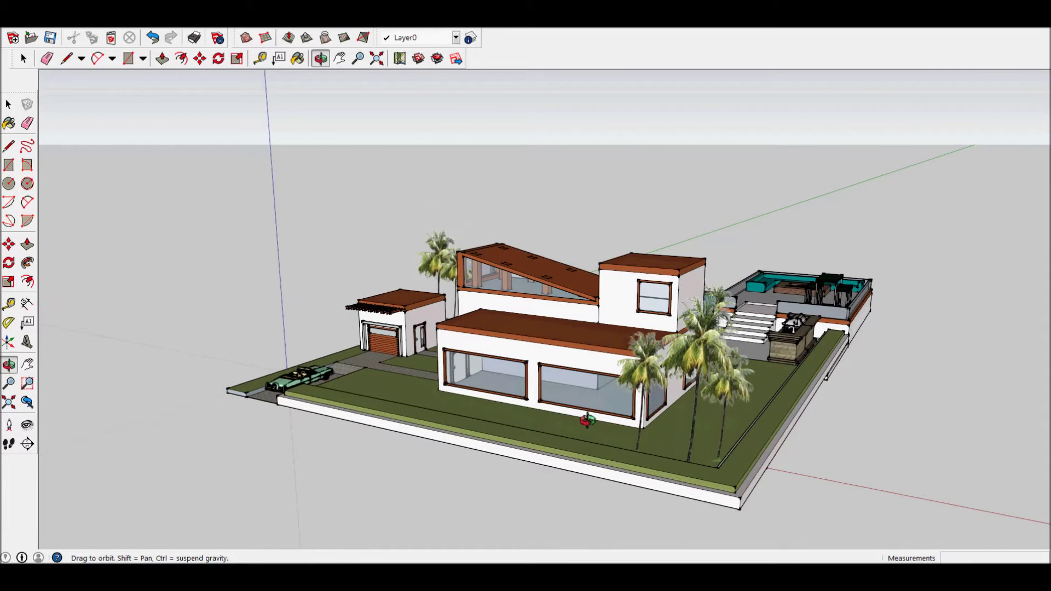